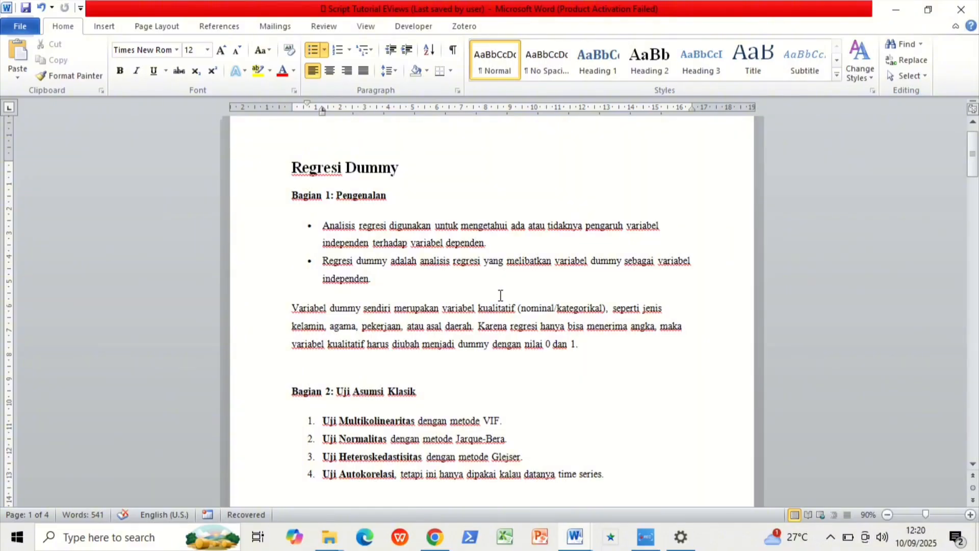
Read the dummy regression script through the case example and switch to the contoh_data_regresi_dummy workbook in Excel to view the data.
{"action": "scroll", "coordinate": [500, 295], "scroll_direction": "down", "scroll_amount": 1}
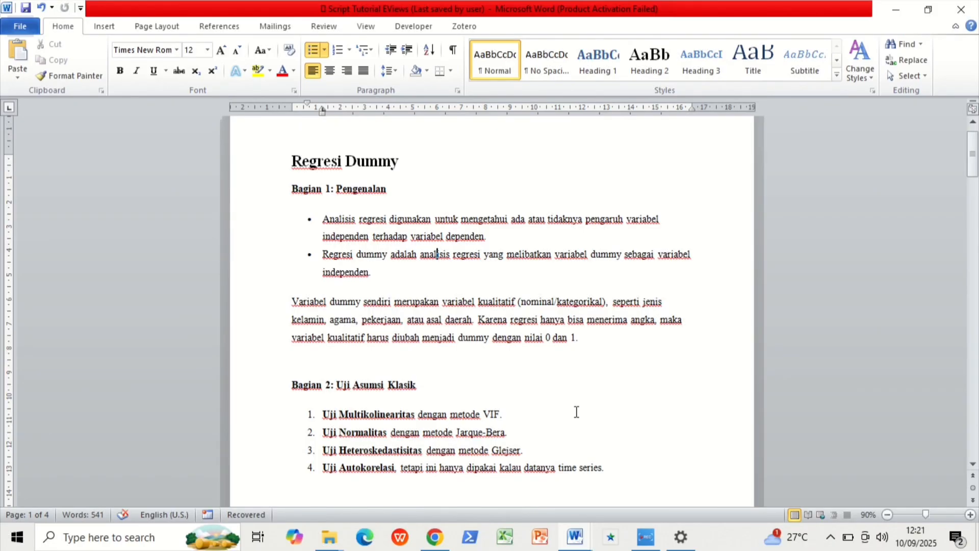
{"action": "scroll", "coordinate": [576, 412], "scroll_direction": "down", "scroll_amount": 4}
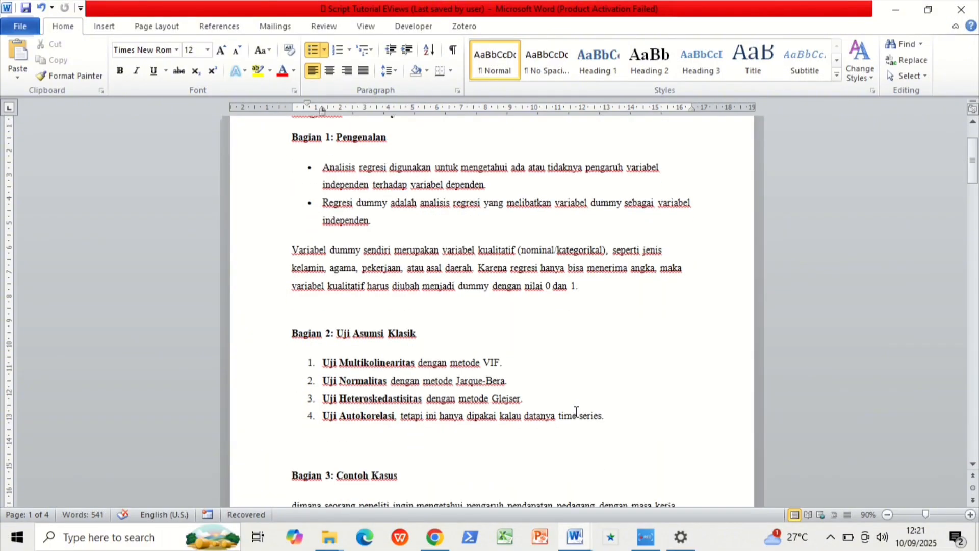
{"action": "scroll", "coordinate": [576, 412], "scroll_direction": "down", "scroll_amount": 2}
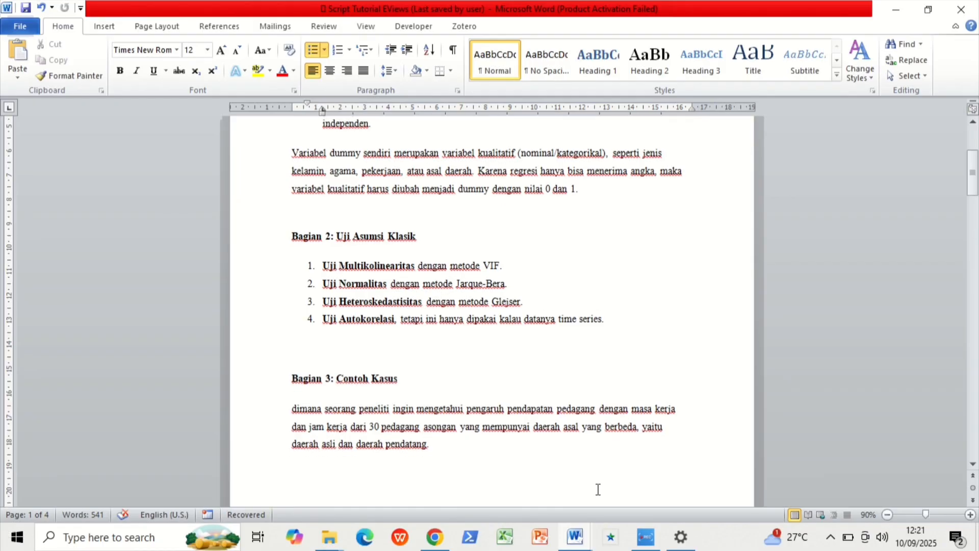
{"action": "scroll", "coordinate": [597, 489], "scroll_direction": "down", "scroll_amount": 1}
{"action": "scroll", "coordinate": [598, 488], "scroll_direction": "down", "scroll_amount": 1}
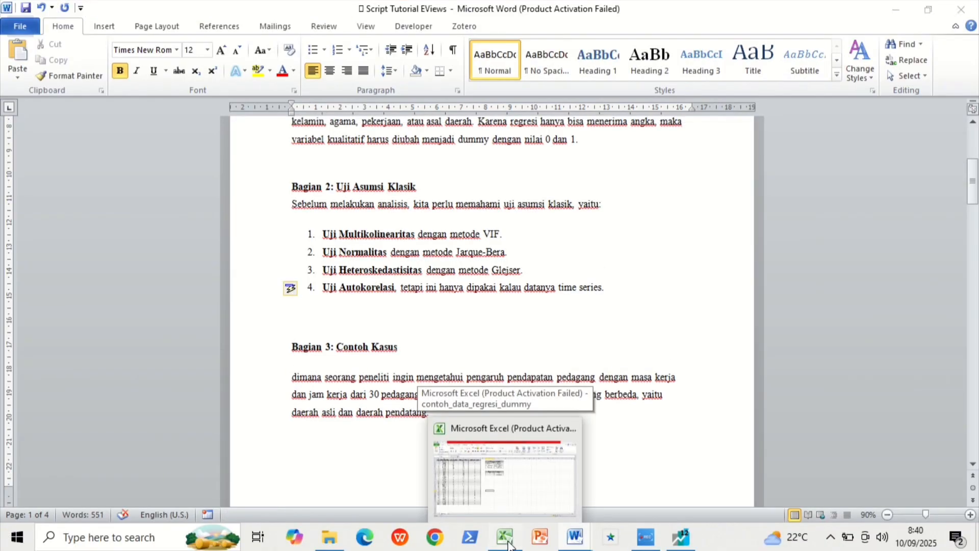
{"action": "left_click", "coordinate": [505, 538]}
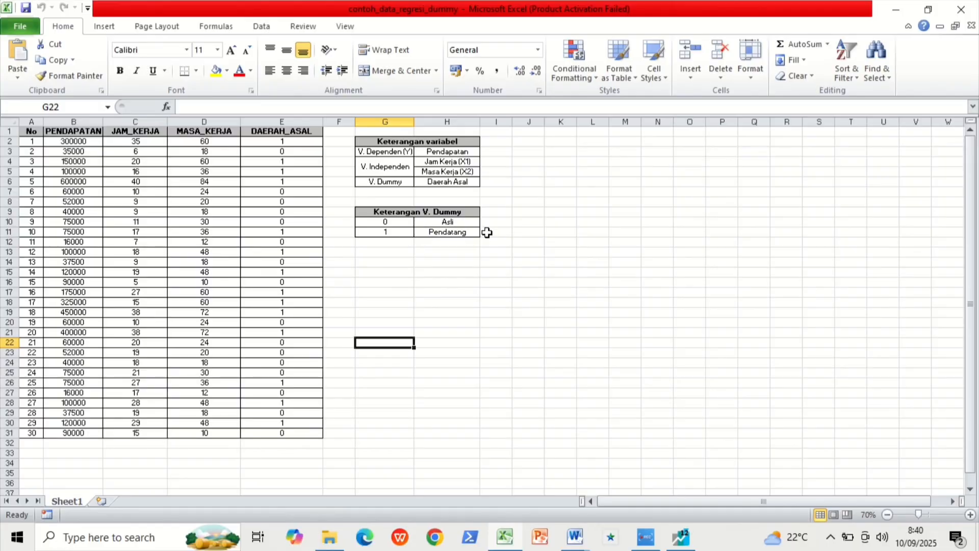
Switch to EViews and create a new Unstructured / Undated workfile with 30 observations.
{"action": "left_click", "coordinate": [689, 536]}
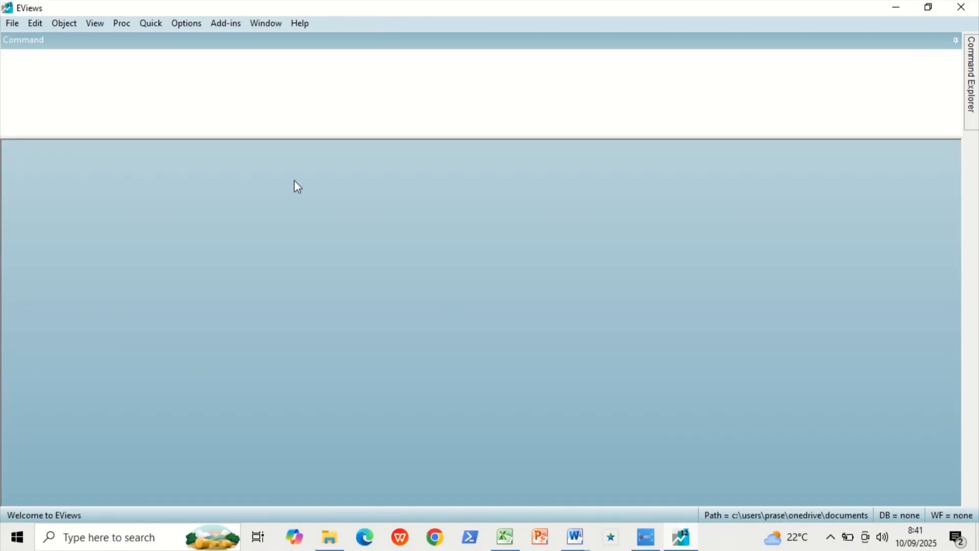
{"action": "left_click", "coordinate": [17, 29]}
{"action": "mouse_move", "coordinate": [39, 44]}
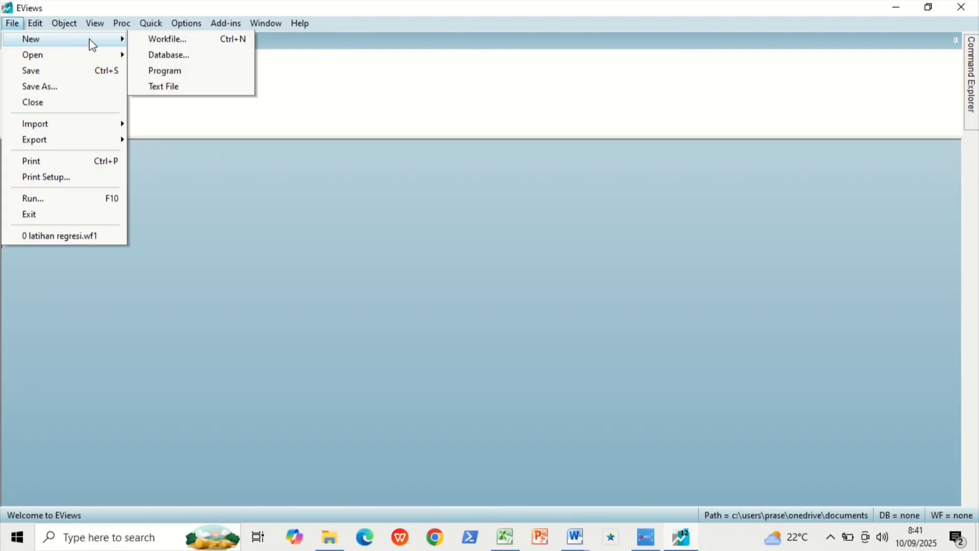
{"action": "left_click", "coordinate": [213, 41]}
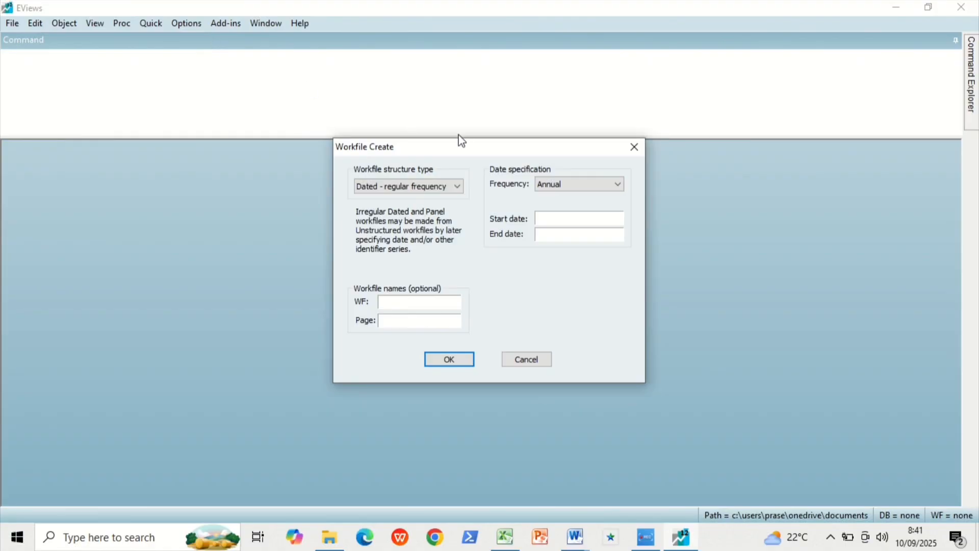
{"action": "left_click", "coordinate": [454, 185]}
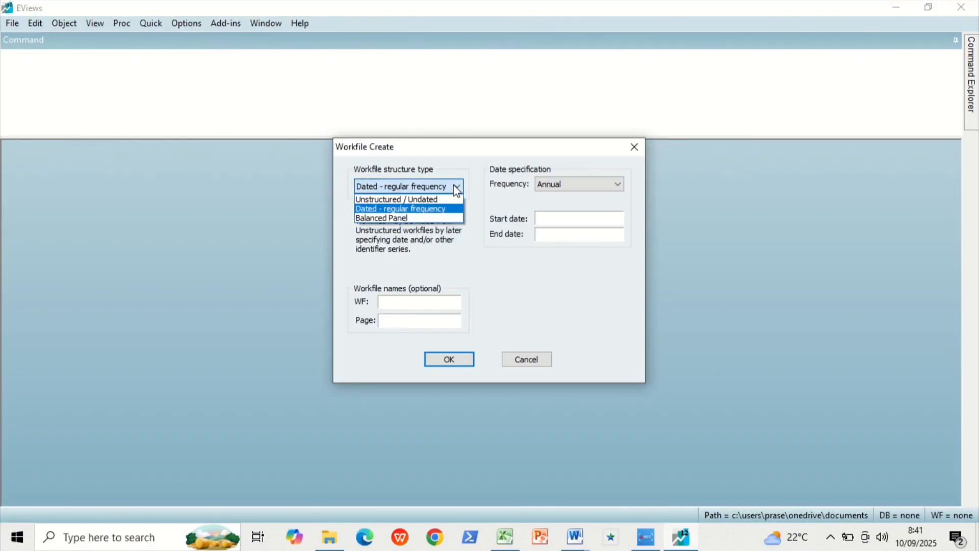
{"action": "left_click", "coordinate": [450, 202]}
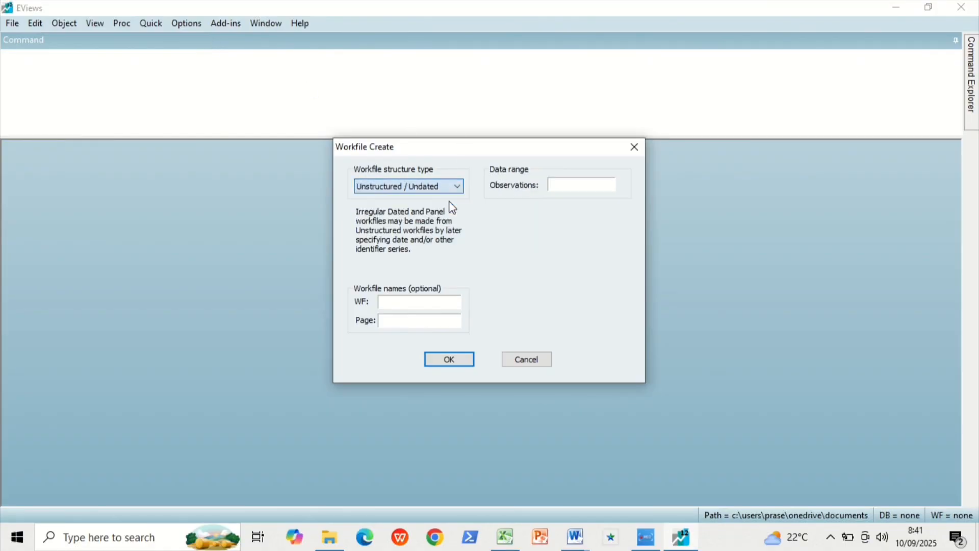
{"action": "left_click", "coordinate": [563, 185]}
{"action": "type", "text": "30"}
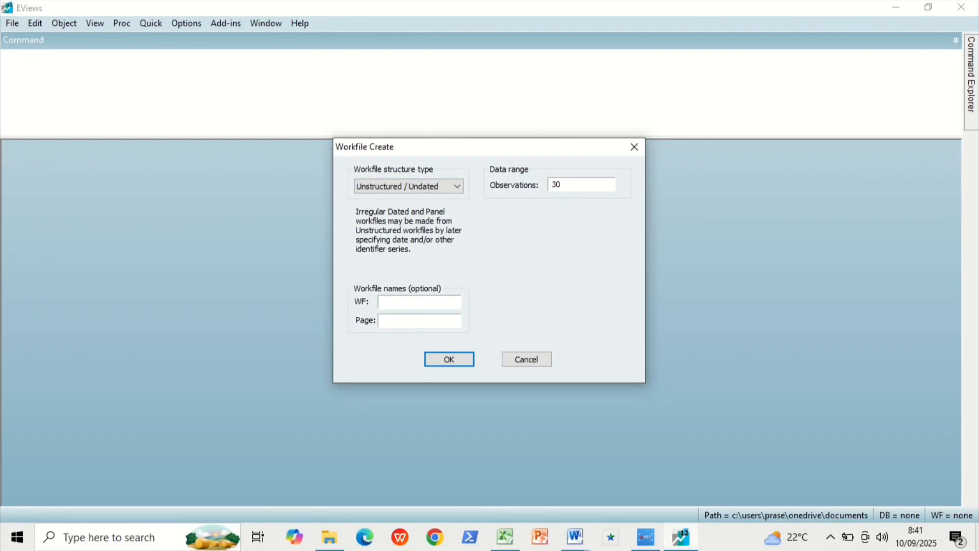
{"action": "left_click", "coordinate": [442, 365]}
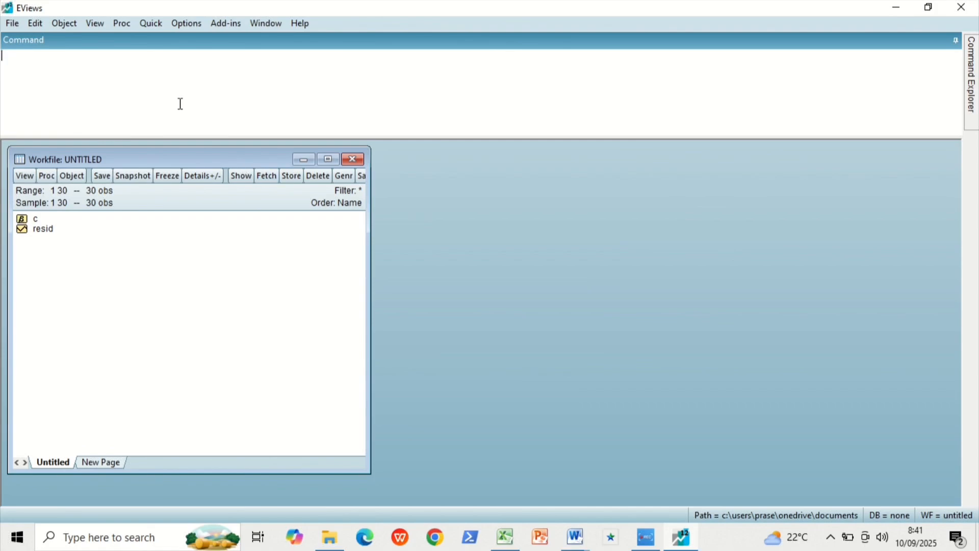
Open an empty group in the workfile and copy the PENDAPATAN to DAERAH_ASAL data with headers, B1:E31, from the Excel sheet.
{"action": "left_click", "coordinate": [149, 24]}
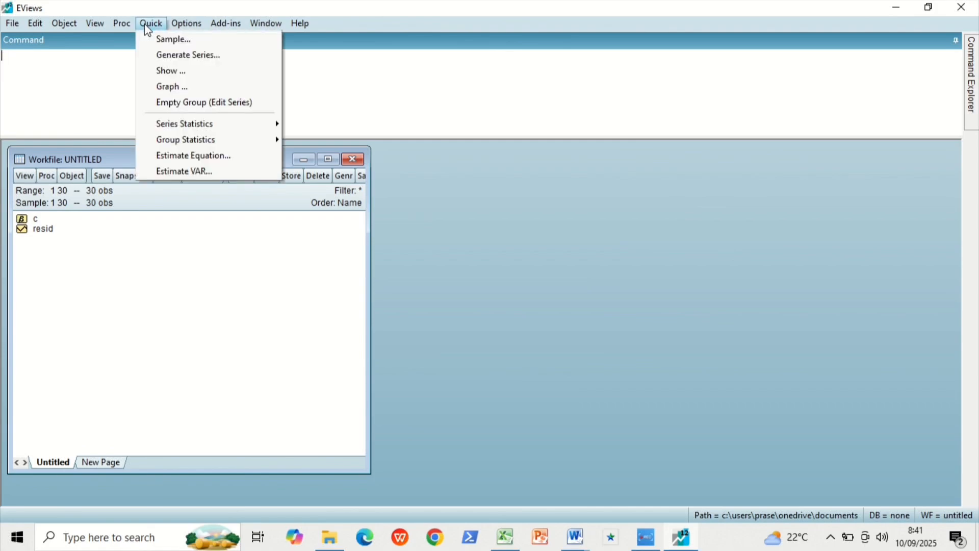
{"action": "left_click", "coordinate": [191, 105]}
{"action": "key", "text": "alt+Tab"}
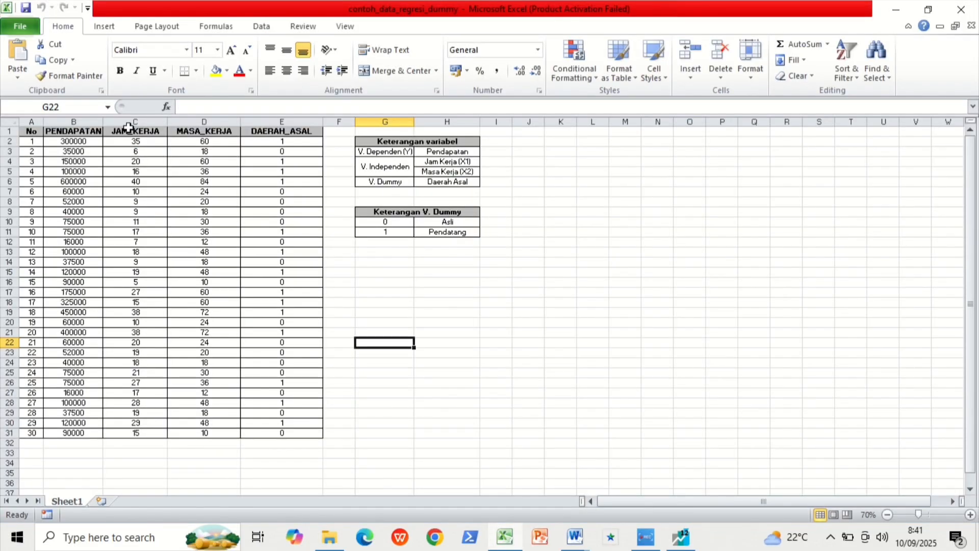
{"action": "left_click", "coordinate": [82, 131]}
{"action": "left_click_drag", "start_coordinate": [82, 132], "coordinate": [283, 439]}
{"action": "key", "text": "ctrl+c"}
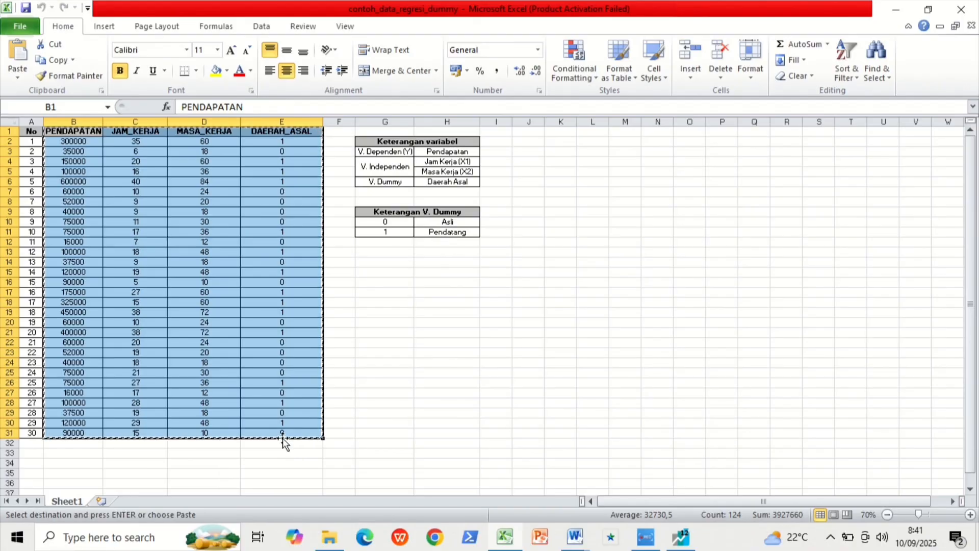
Paste the copied data into the EViews group starting at the series name row, and close the group without naming it.
{"action": "left_click", "coordinate": [683, 546]}
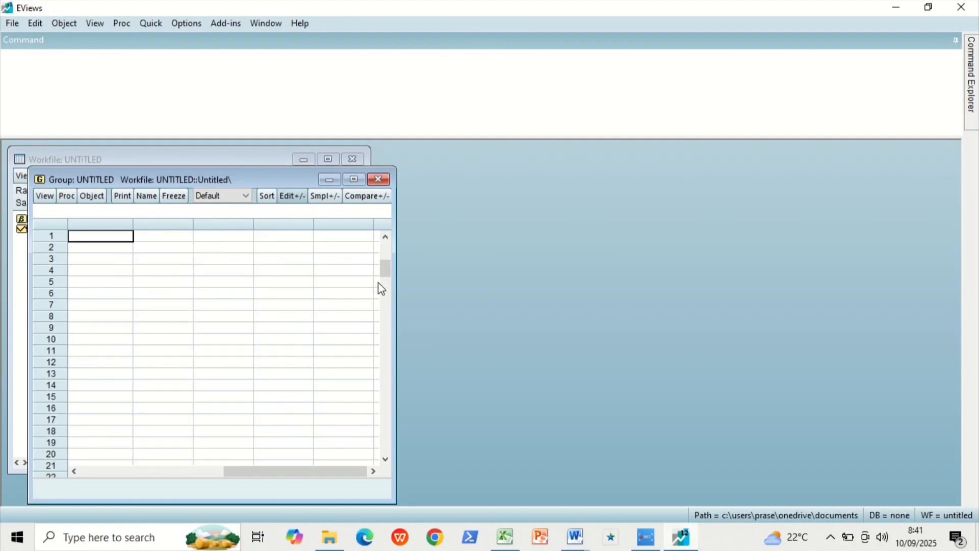
{"action": "left_click_drag", "start_coordinate": [386, 274], "coordinate": [386, 253]}
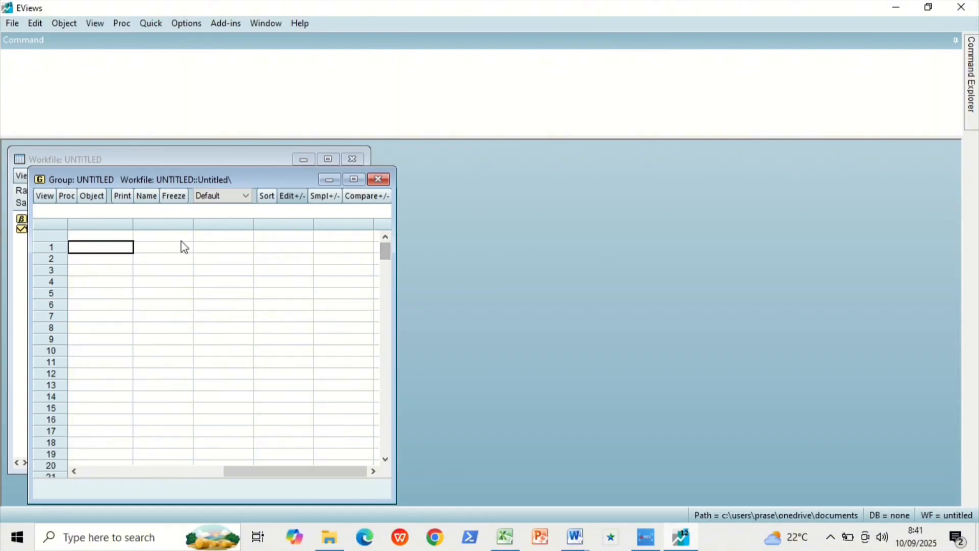
{"action": "left_click", "coordinate": [126, 238]}
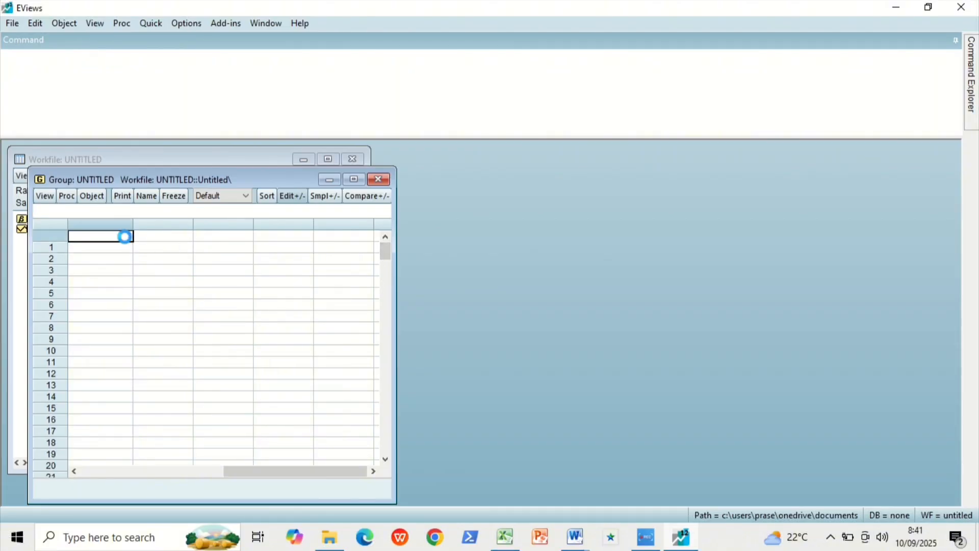
{"action": "key", "text": "ctrl+v"}
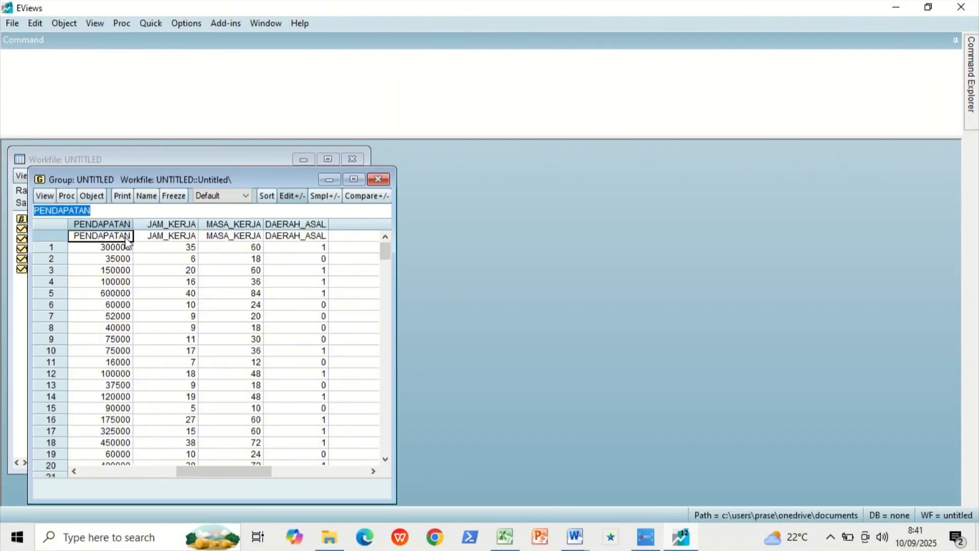
{"action": "left_click", "coordinate": [379, 180]}
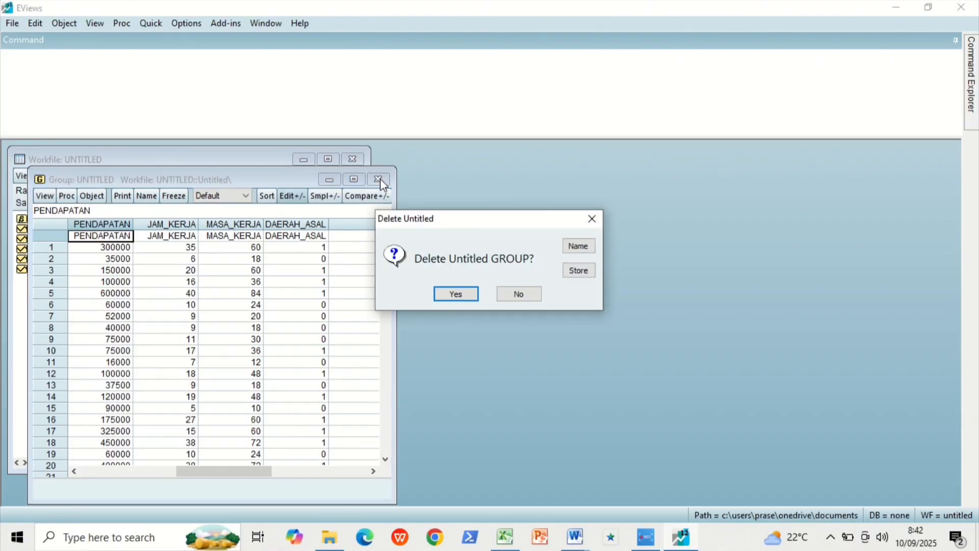
{"action": "left_click", "coordinate": [451, 293]}
Select the series pendapatan, jam_kerja, masa_kerja and daerah_asal in that order and open them as an equation.
{"action": "left_click", "coordinate": [81, 260]}
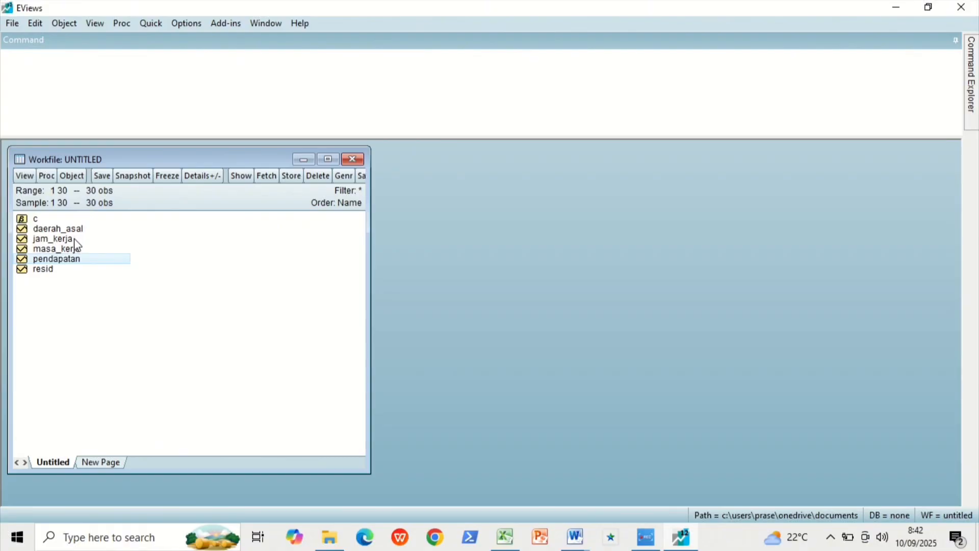
{"action": "left_click", "coordinate": [74, 240], "text": "ctrl"}
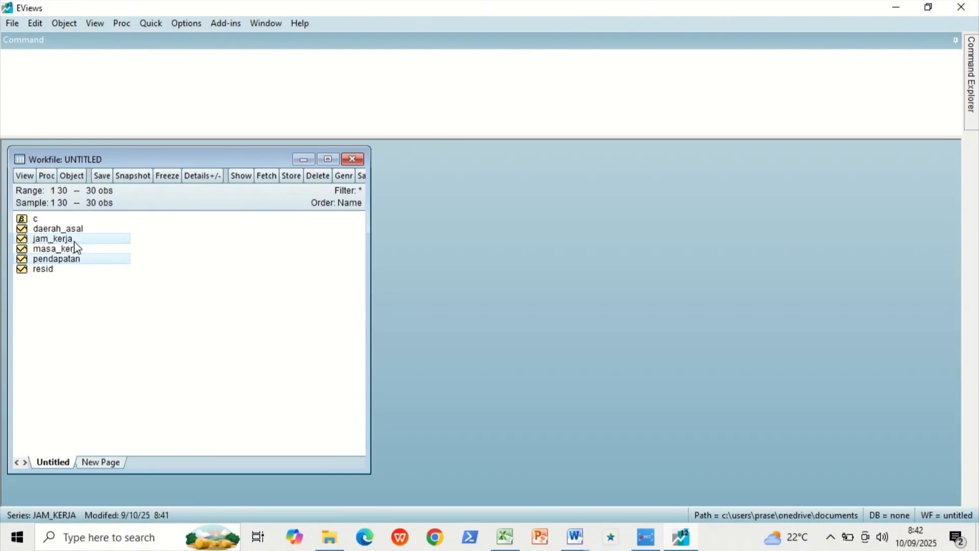
{"action": "left_click", "coordinate": [76, 253], "text": "ctrl"}
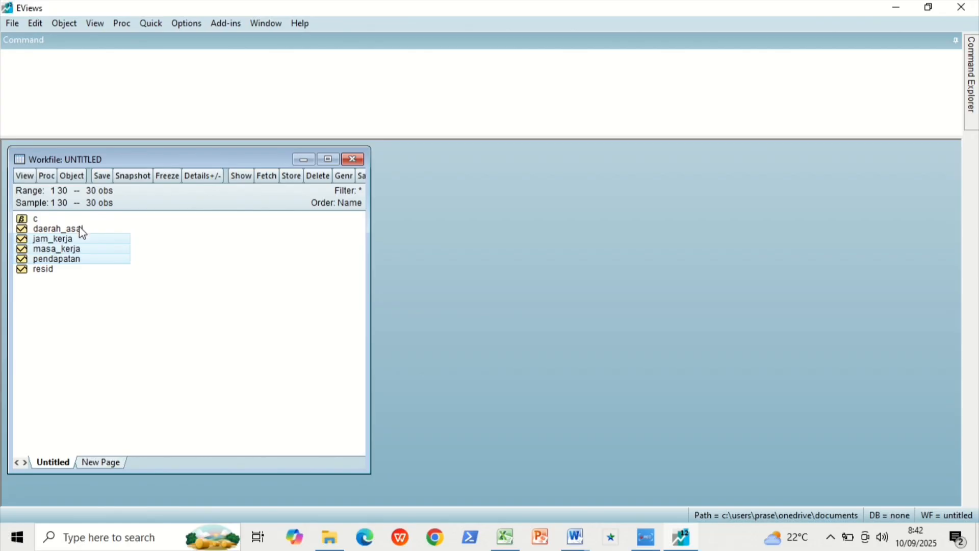
{"action": "left_click", "coordinate": [83, 233], "text": "ctrl"}
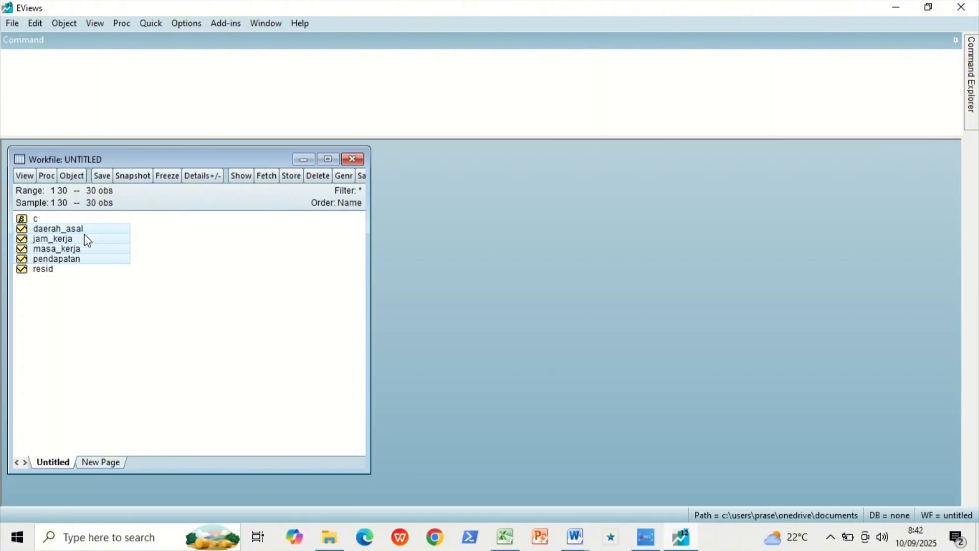
{"action": "right_click", "coordinate": [85, 240]}
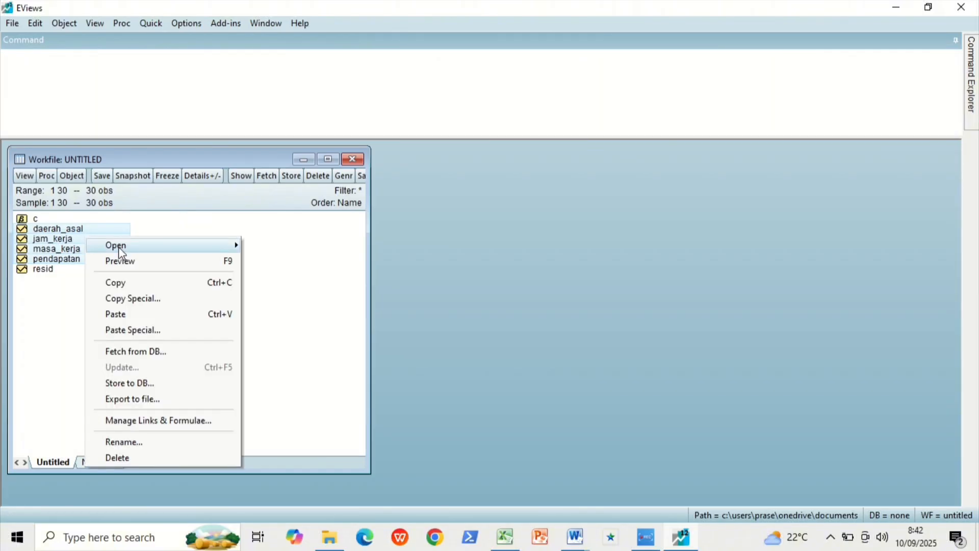
{"action": "mouse_move", "coordinate": [118, 247]}
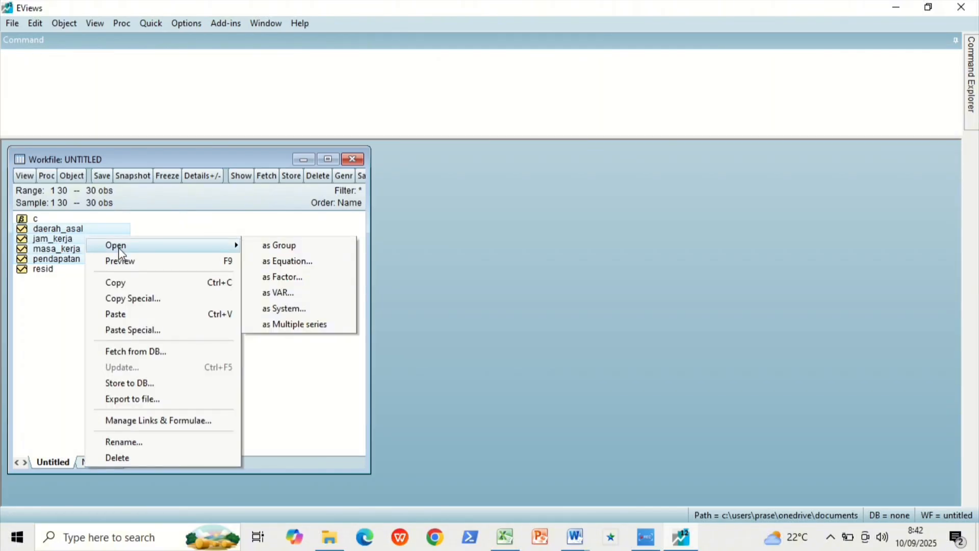
{"action": "left_click", "coordinate": [274, 264]}
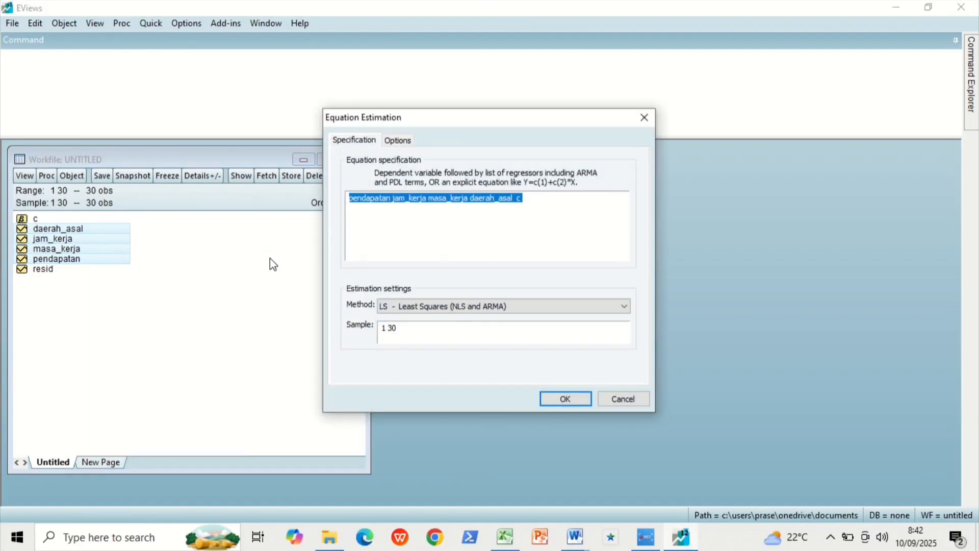
Change the equation specification to "pendapatan c jam_kerja masa_kerja daerah_asal" and estimate it by least squares.
{"action": "left_click", "coordinate": [522, 202]}
{"action": "key", "text": "BackSpace"}
{"action": "key", "text": "BackSpace"}
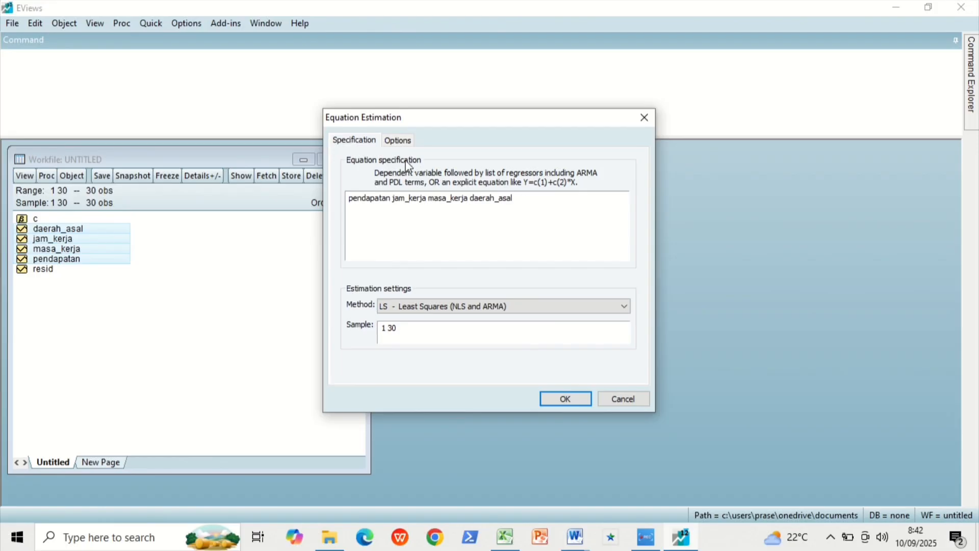
{"action": "left_click", "coordinate": [394, 197]}
{"action": "type", "text": "c"}
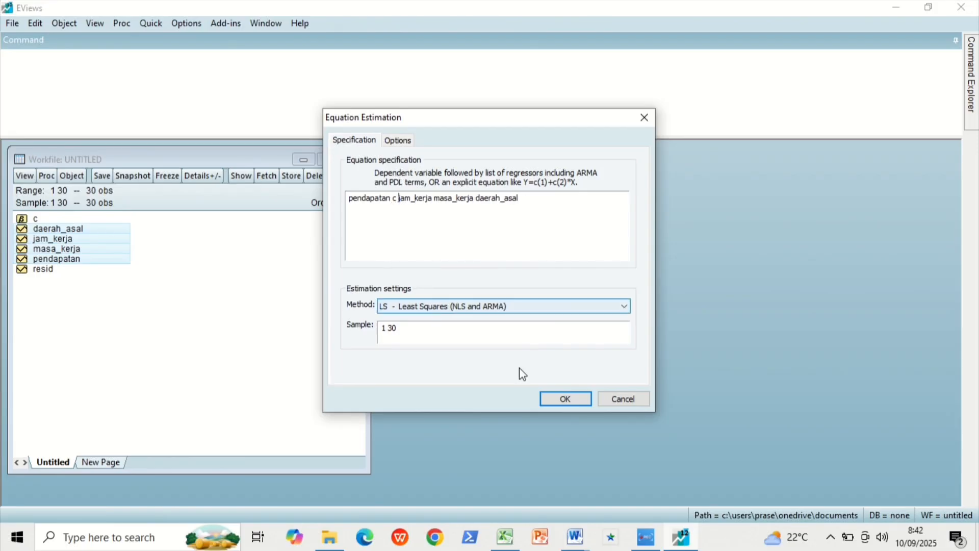
{"action": "left_click", "coordinate": [575, 400]}
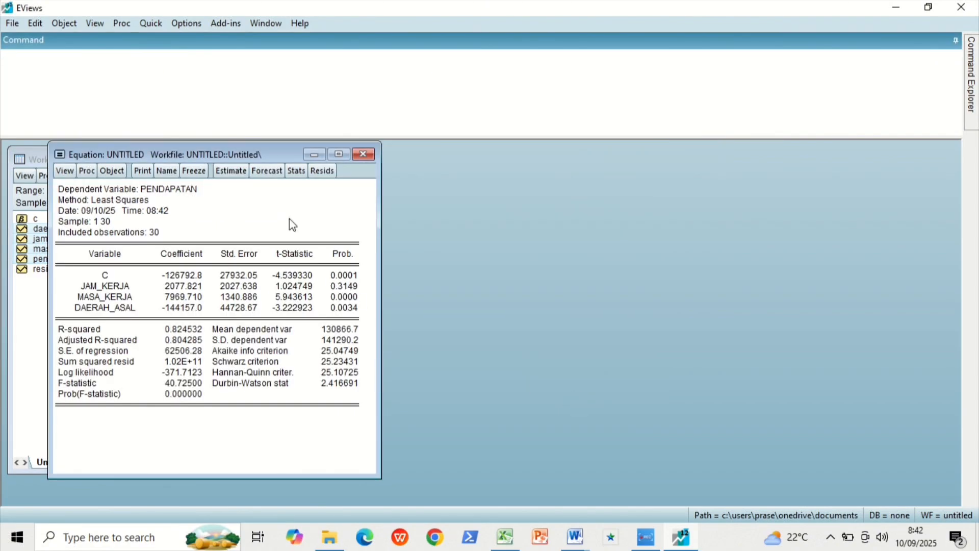
Freeze the regression output as a table, name it regresi and close the table window.
{"action": "left_click_drag", "start_coordinate": [271, 154], "coordinate": [486, 159]}
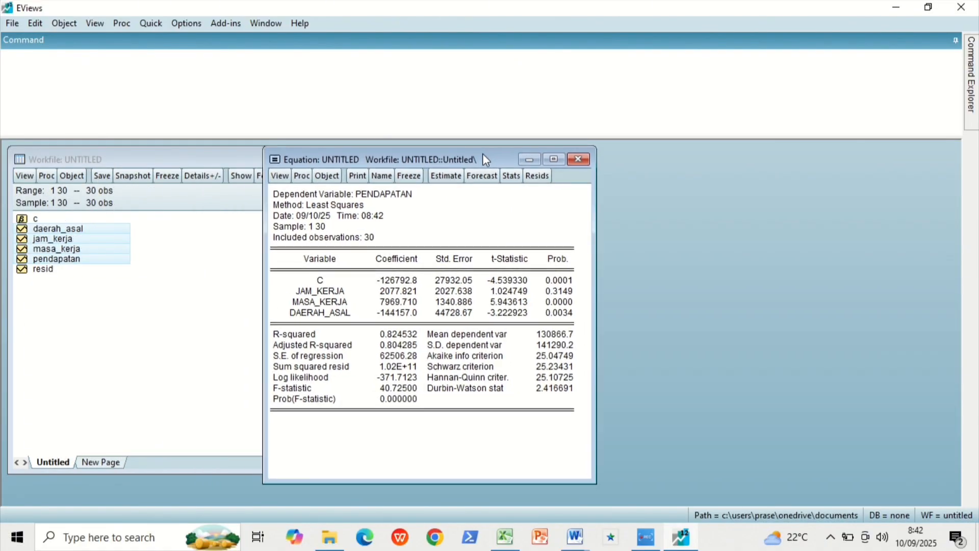
{"action": "left_click", "coordinate": [410, 176]}
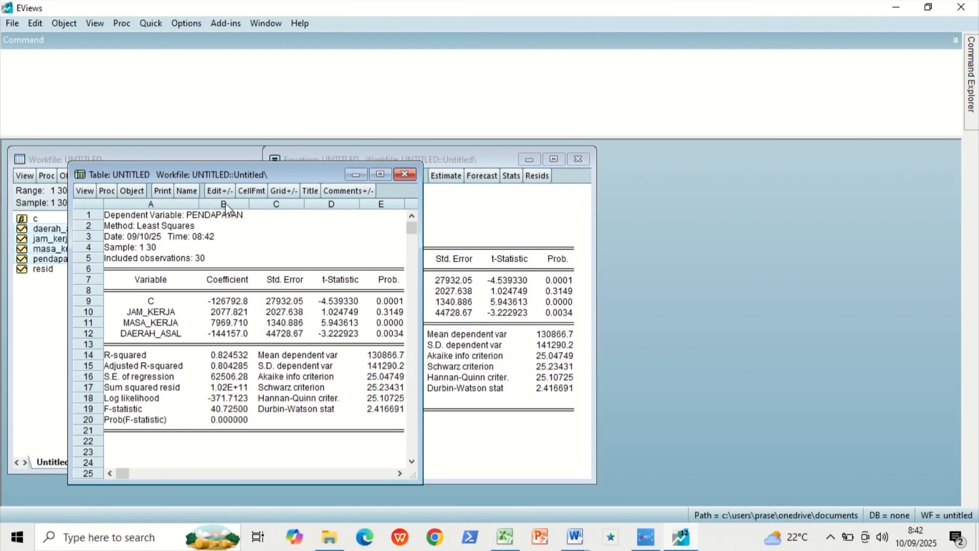
{"action": "left_click", "coordinate": [189, 193]}
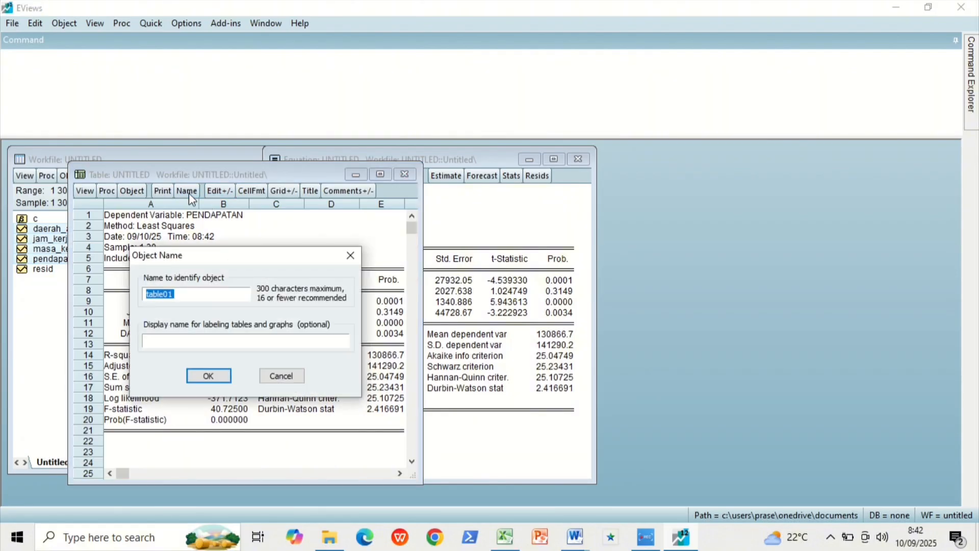
{"action": "type", "text": "regresi"}
{"action": "left_click", "coordinate": [221, 379]}
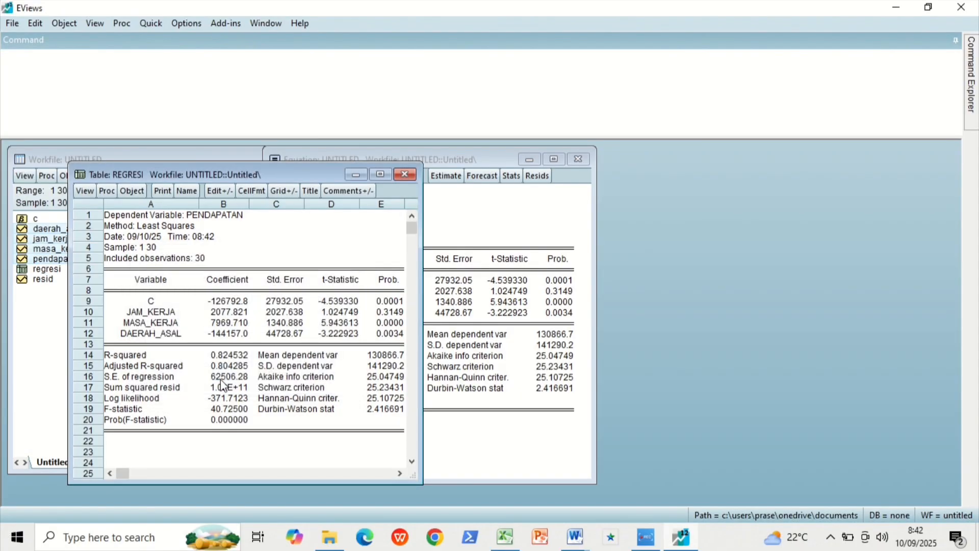
{"action": "left_click", "coordinate": [405, 175]}
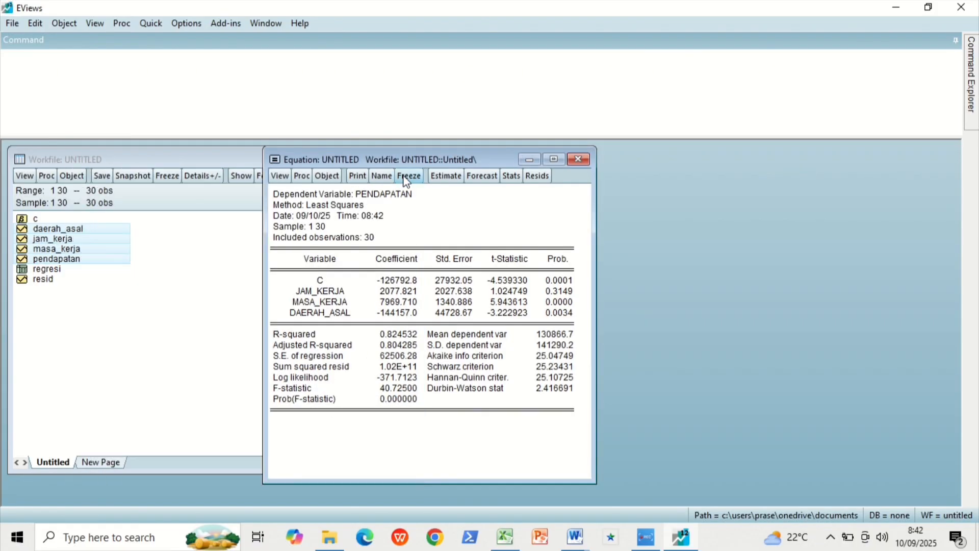
Compute the variance inflation factors for the estimated equation as the multicollinearity test.
{"action": "left_click", "coordinate": [280, 176]}
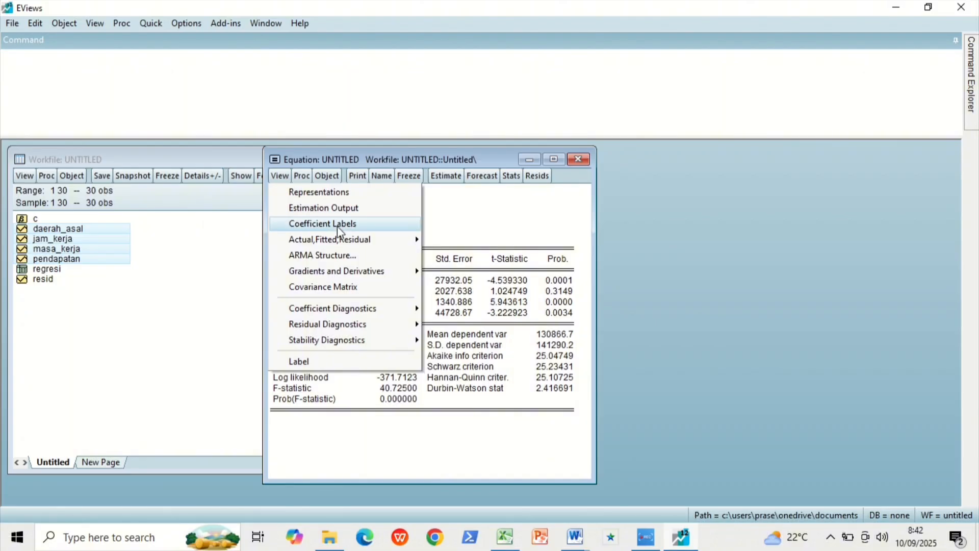
{"action": "mouse_move", "coordinate": [359, 312]}
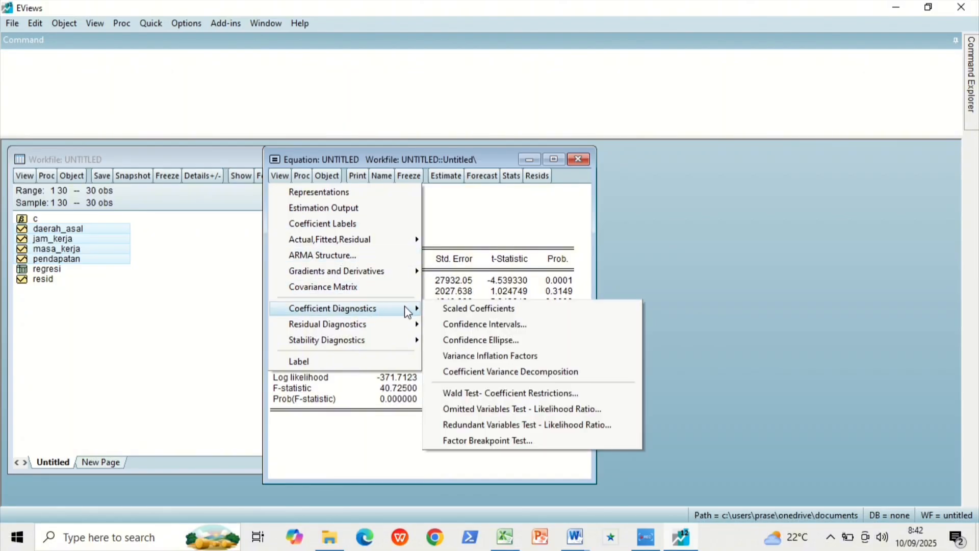
{"action": "left_click", "coordinate": [492, 356]}
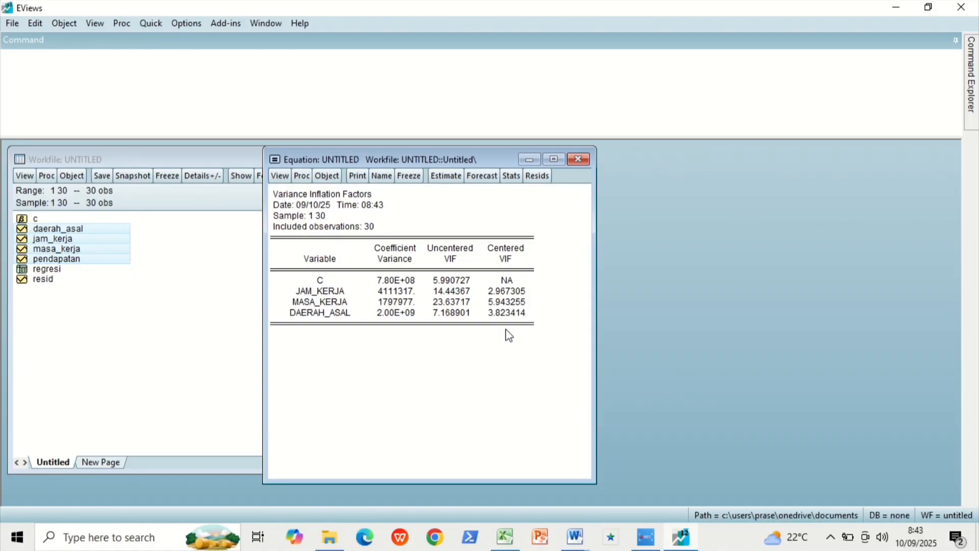
Freeze the variance inflation factors output as a table, name it multikolinearitas and close the table window.
{"action": "left_click", "coordinate": [410, 176]}
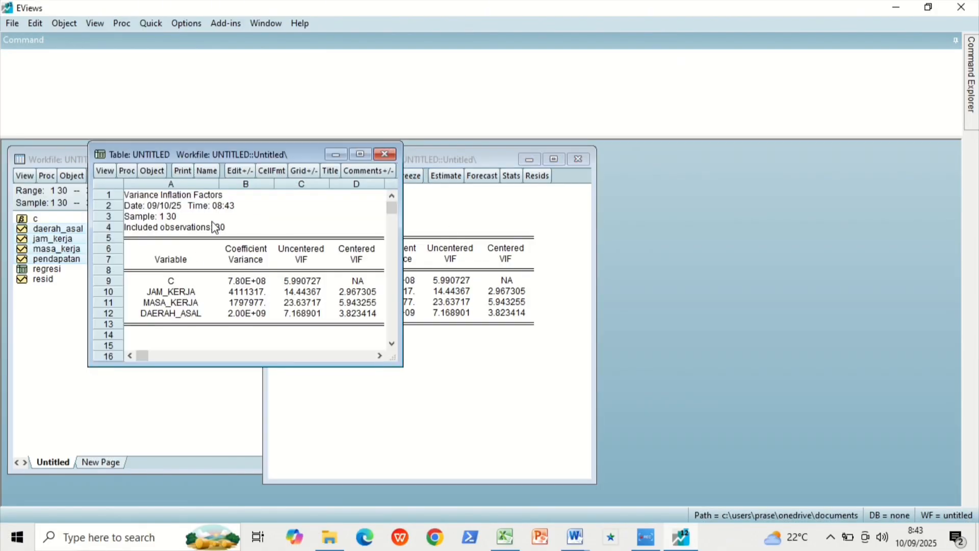
{"action": "left_click", "coordinate": [207, 175]}
{"action": "type", "text": "multikolinearitas"}
{"action": "left_click", "coordinate": [209, 306]}
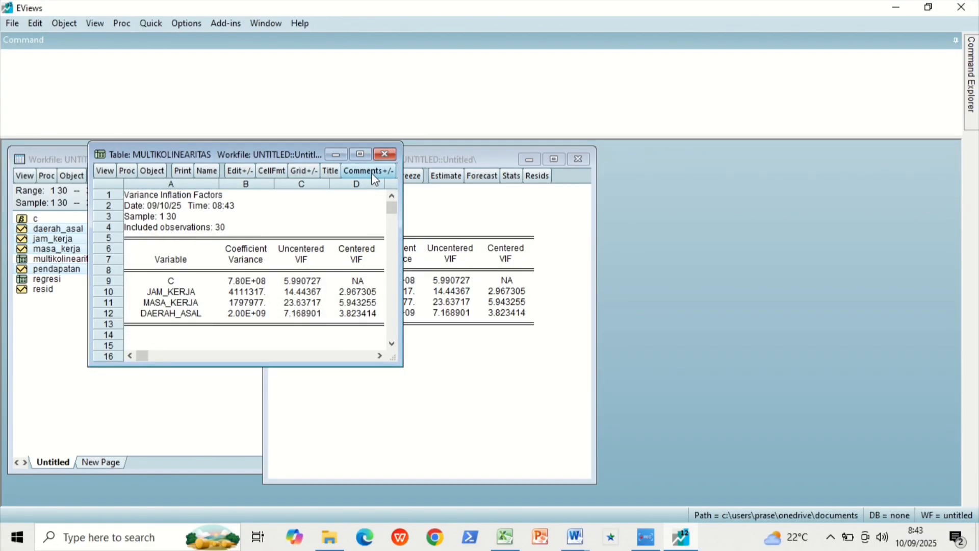
{"action": "left_click", "coordinate": [385, 155]}
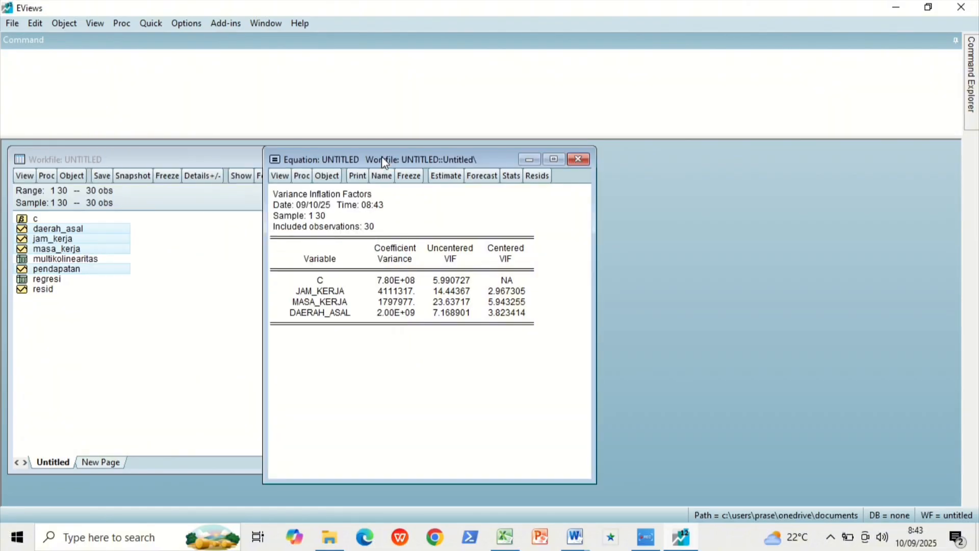
Run the histogram normality test on the equation's residuals, view it maximized and restore the window size.
{"action": "left_click", "coordinate": [280, 176]}
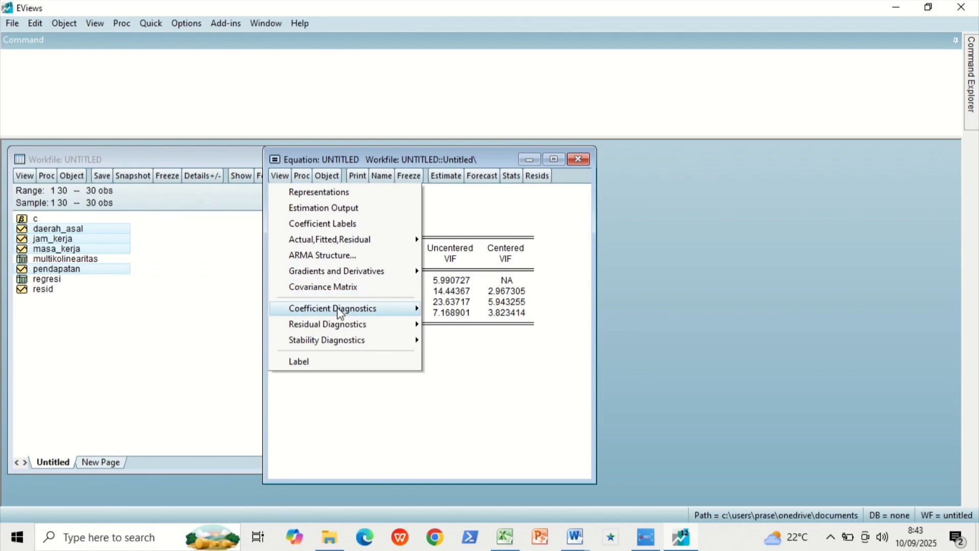
{"action": "mouse_move", "coordinate": [341, 326]}
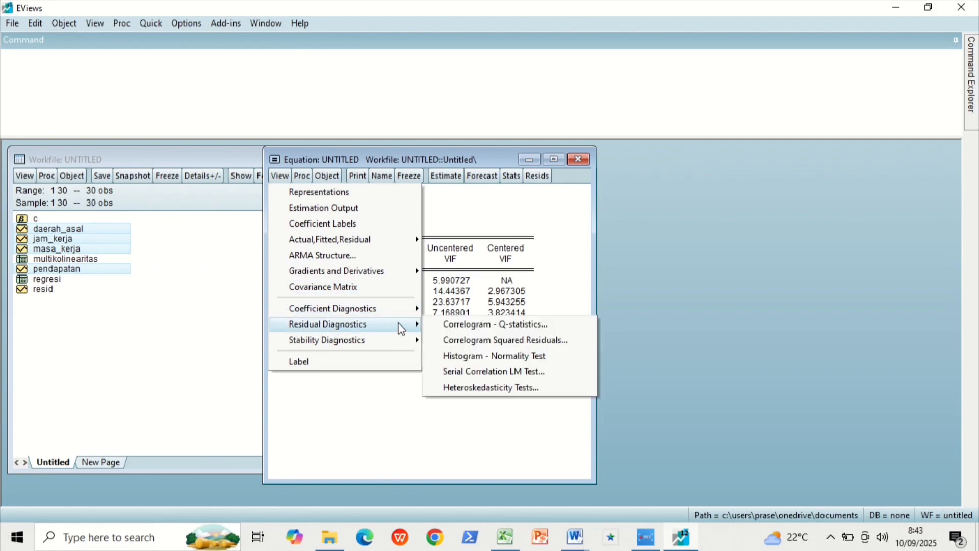
{"action": "left_click", "coordinate": [491, 360]}
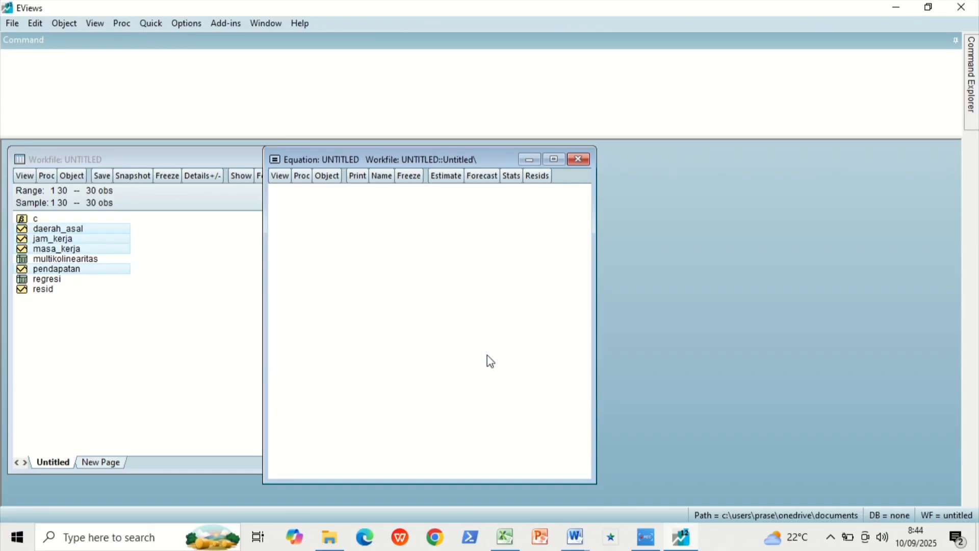
{"action": "left_click", "coordinate": [553, 159]}
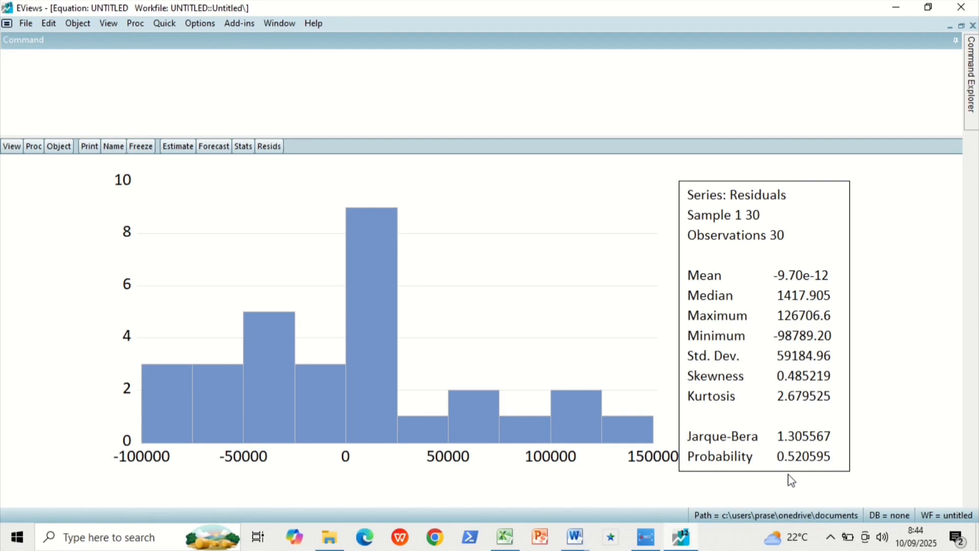
{"action": "left_click", "coordinate": [961, 26]}
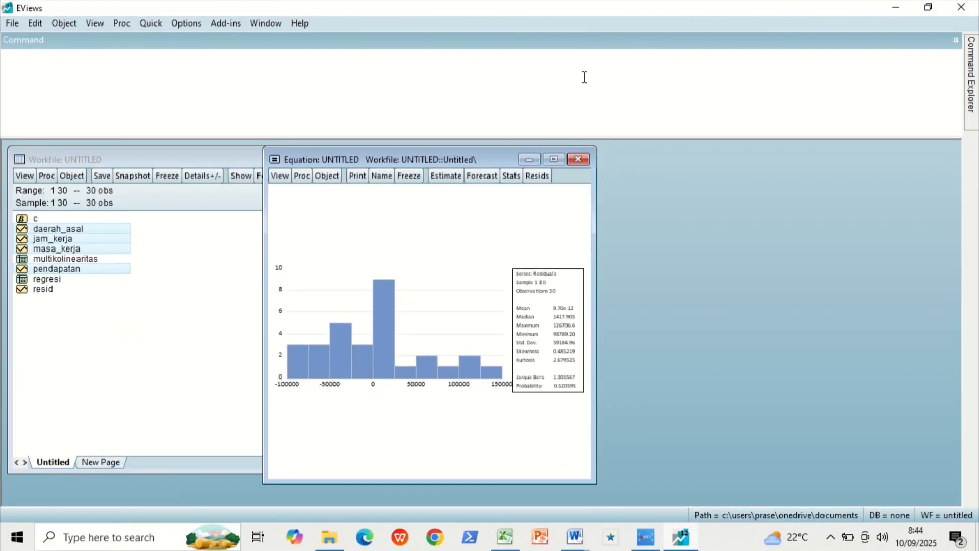
Freeze the residual histogram as a graph, name it normalitas and close the graph window.
{"action": "left_click", "coordinate": [405, 176]}
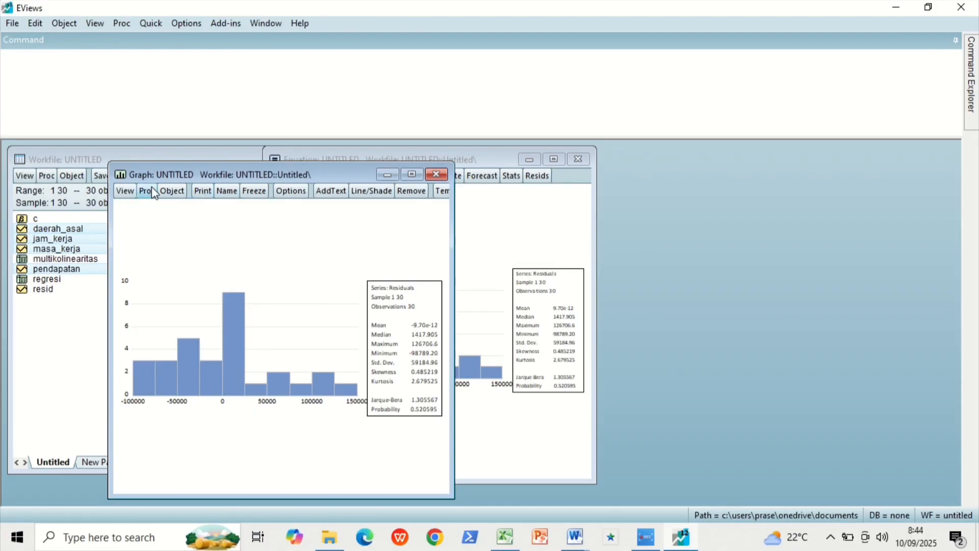
{"action": "left_click", "coordinate": [224, 191]}
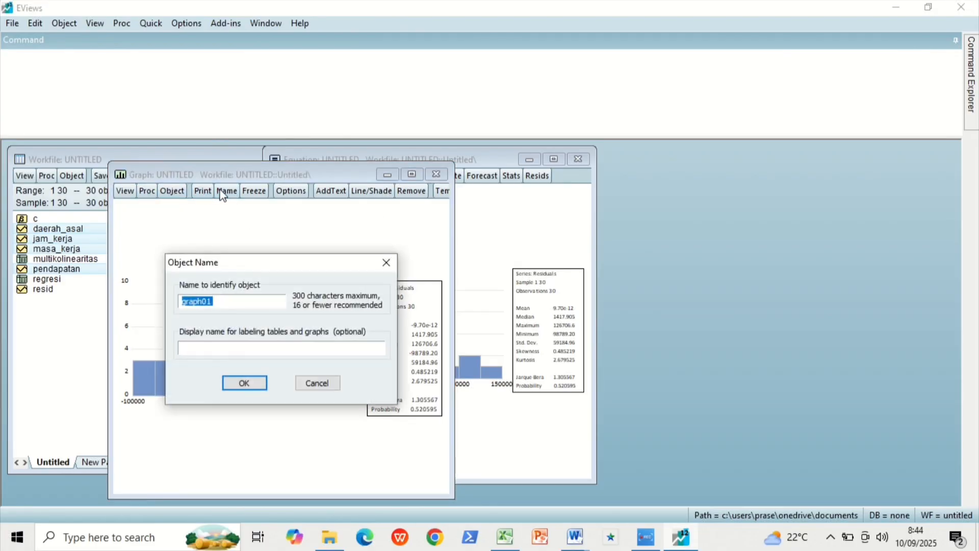
{"action": "type", "text": "normalitas"}
{"action": "left_click", "coordinate": [244, 382]}
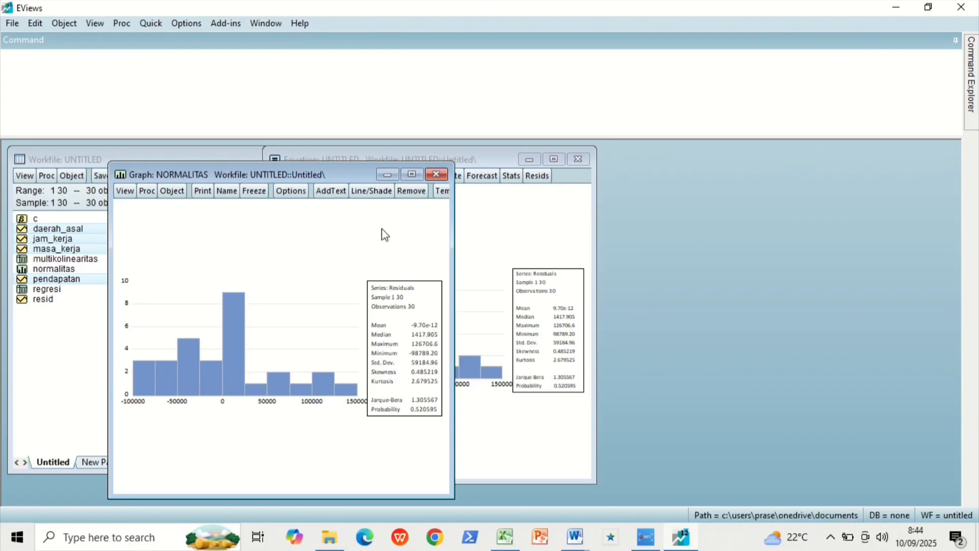
{"action": "left_click", "coordinate": [437, 175]}
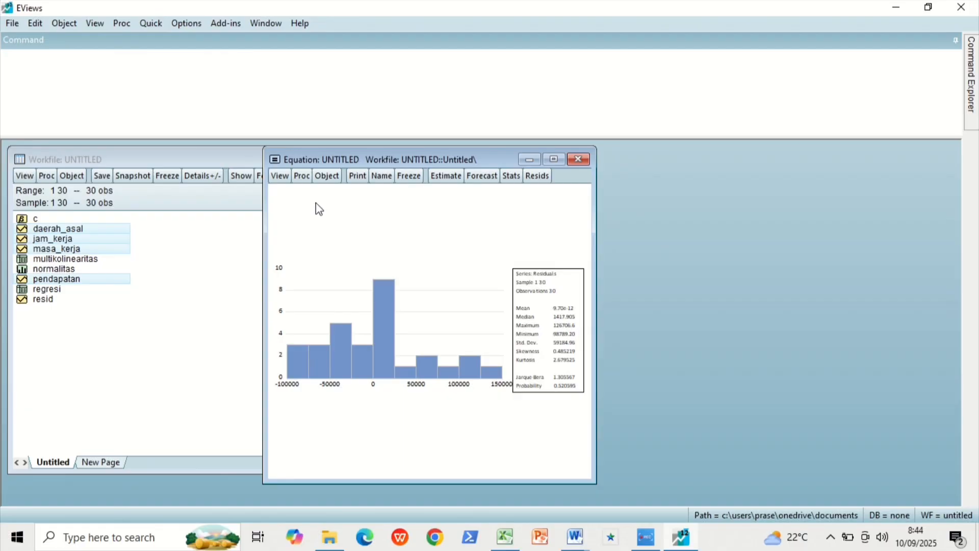
Run the Glejser heteroskedasticity test on the residuals with the regressors c jam_kerja masa_kerja daerah_asal.
{"action": "left_click", "coordinate": [280, 176]}
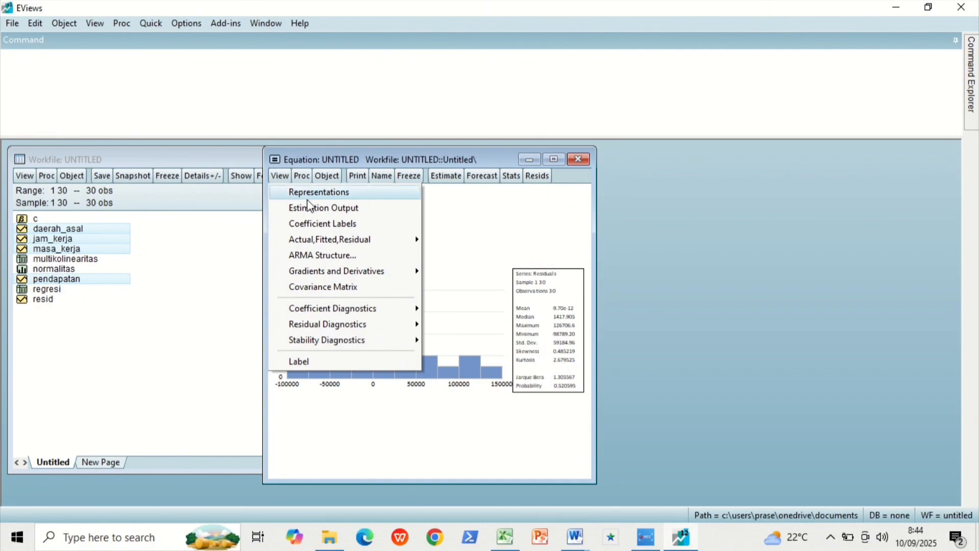
{"action": "mouse_move", "coordinate": [360, 324]}
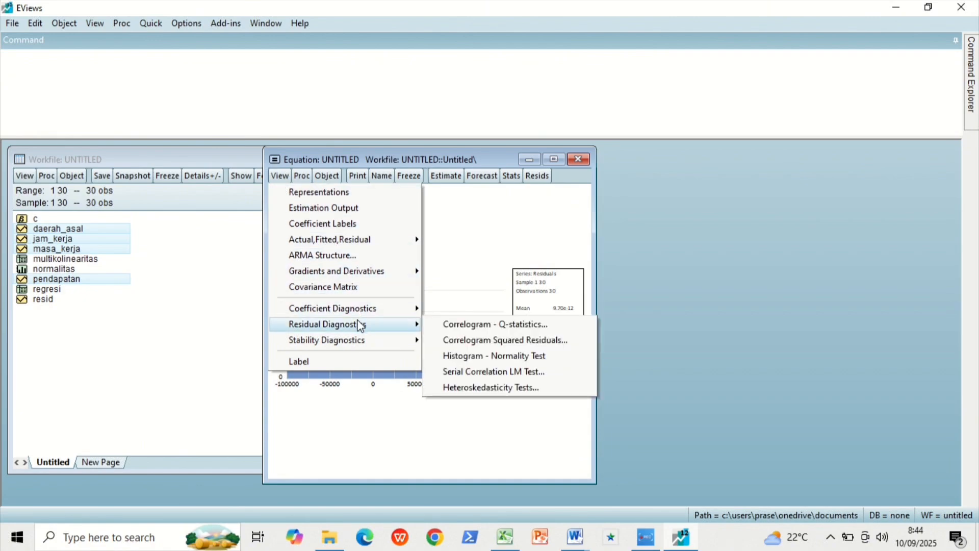
{"action": "left_click", "coordinate": [490, 384]}
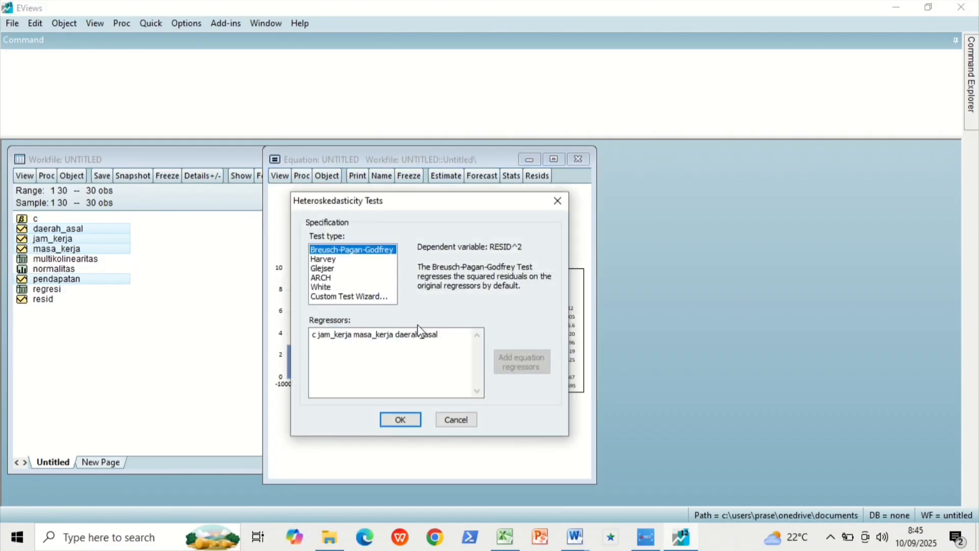
{"action": "left_click", "coordinate": [330, 269]}
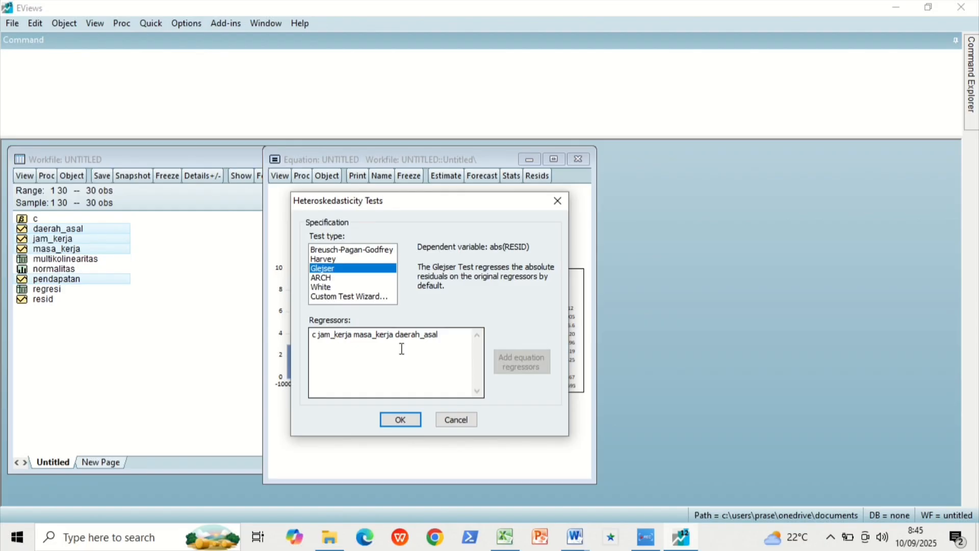
{"action": "left_click", "coordinate": [406, 418]}
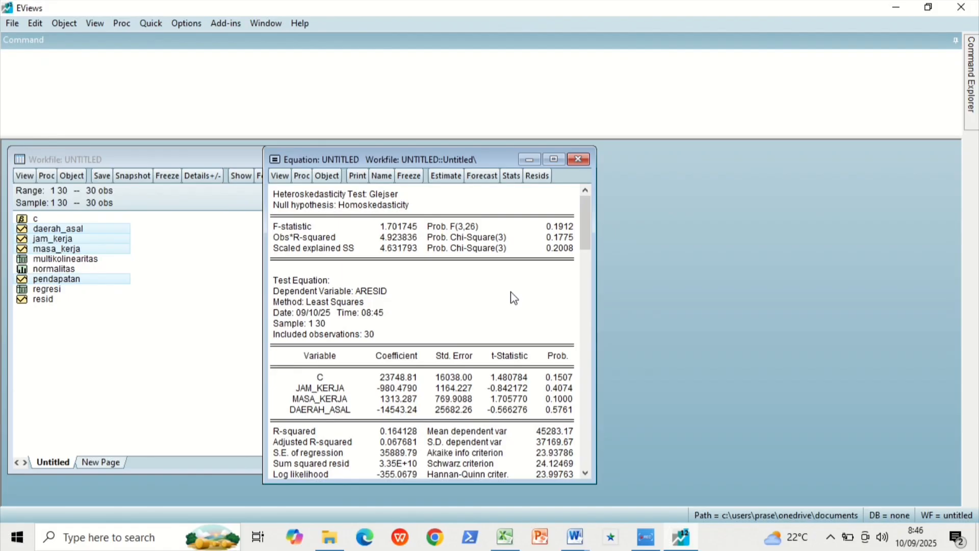
Freeze the Glejser test output as a table, name it heteroskedastisitas and close the table window.
{"action": "left_click", "coordinate": [409, 176]}
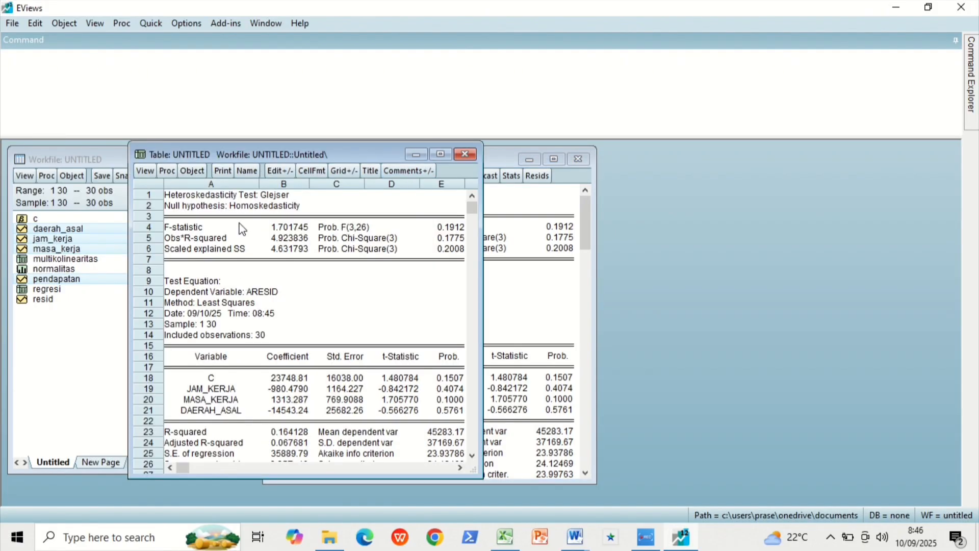
{"action": "left_click", "coordinate": [248, 171]}
{"action": "type", "text": "heterosk"}
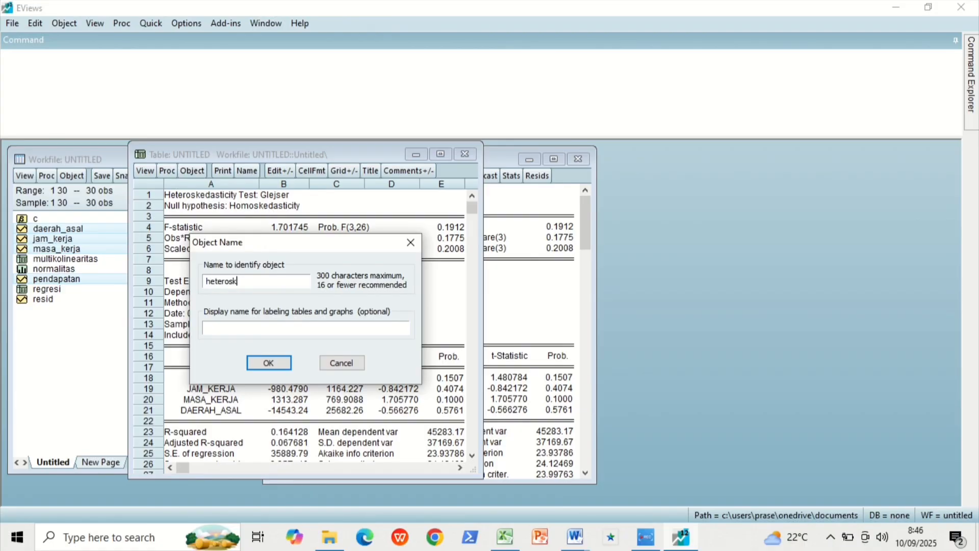
{"action": "type", "text": "edastisitas"}
{"action": "key", "text": "Return"}
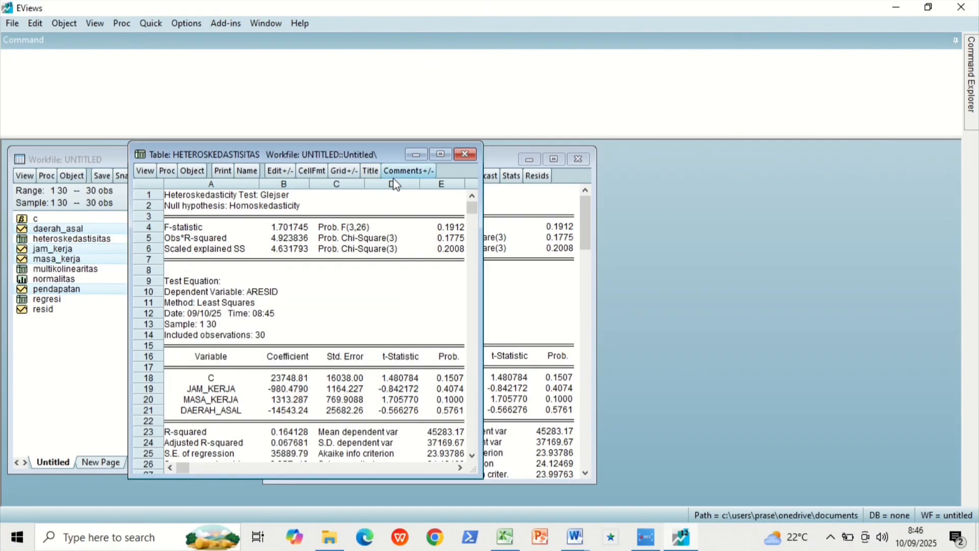
{"action": "left_click", "coordinate": [465, 155]}
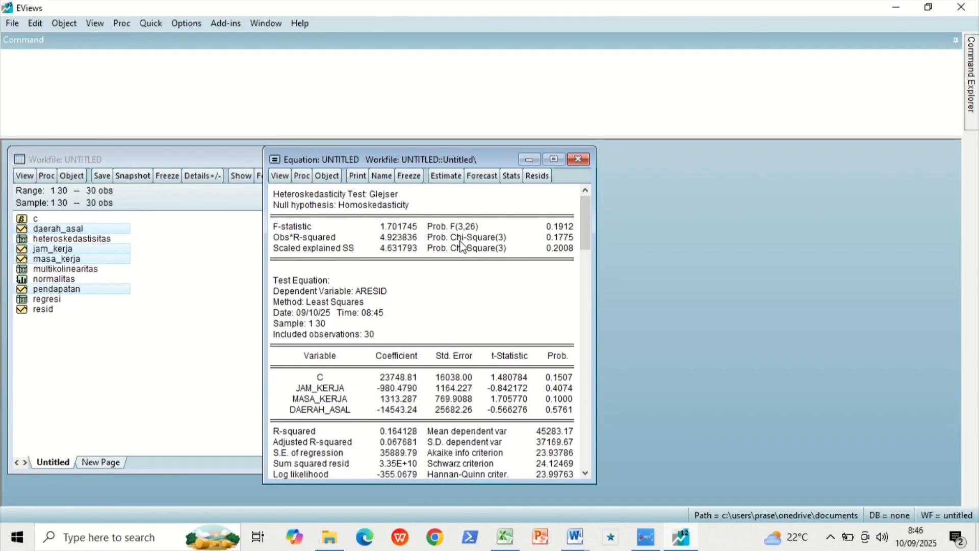
Re-estimate the equation with its existing least squares specification and freeze the output as a table named regresidummy, closing the table window.
{"action": "left_click", "coordinate": [447, 177]}
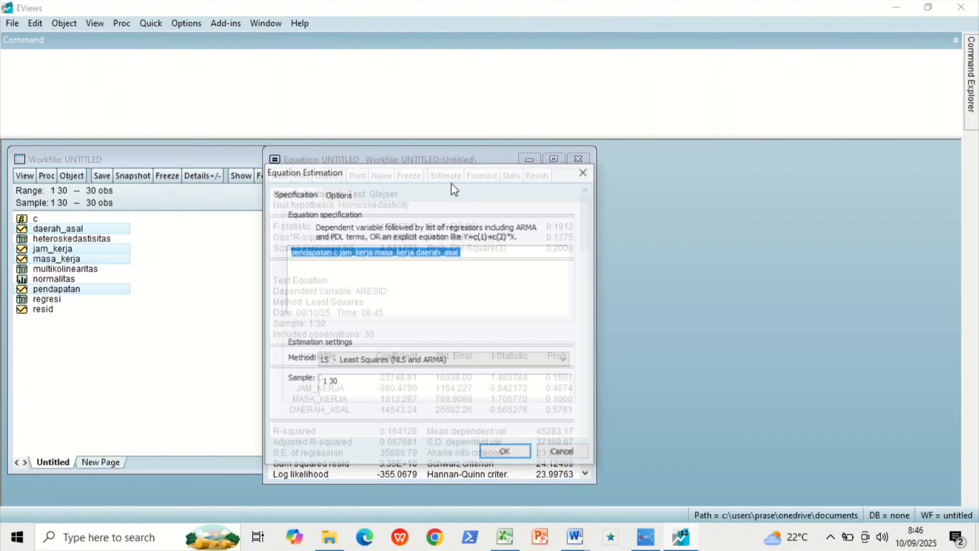
{"action": "left_click", "coordinate": [516, 455]}
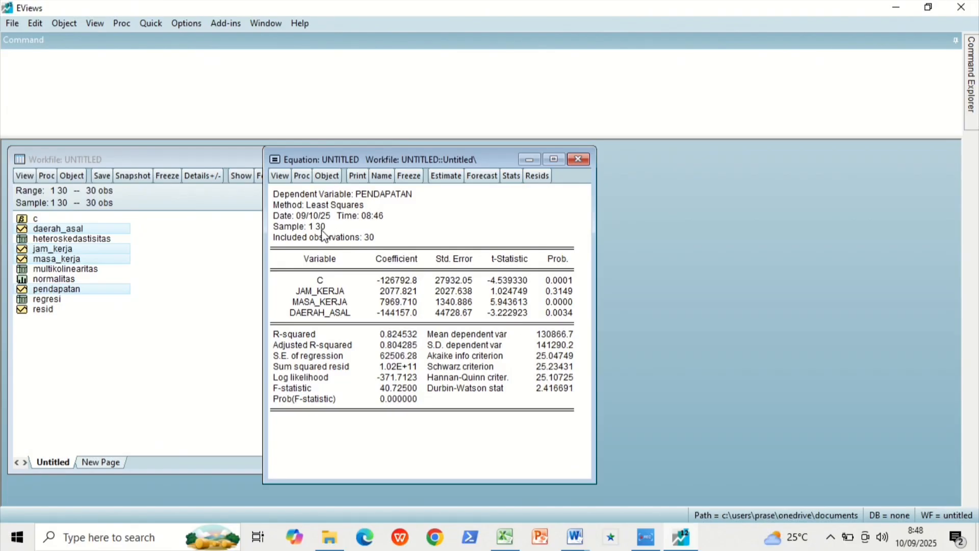
{"action": "left_click", "coordinate": [408, 176]}
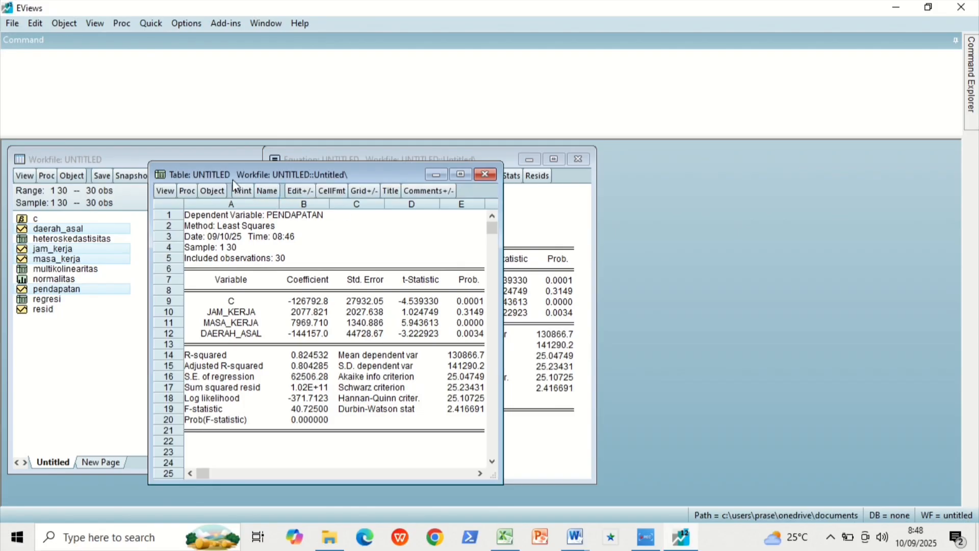
{"action": "left_click", "coordinate": [269, 191]}
{"action": "type", "text": "regresidummy"}
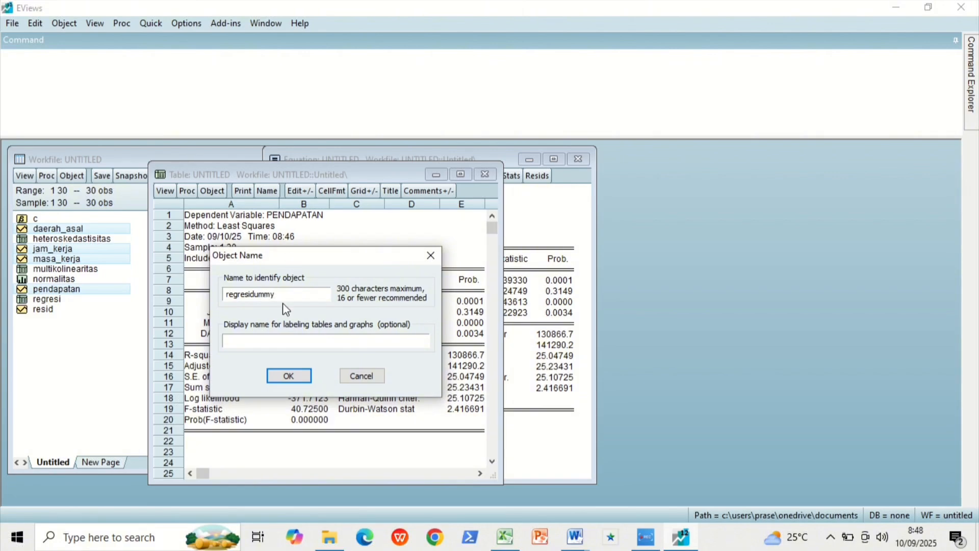
{"action": "left_click", "coordinate": [287, 377]}
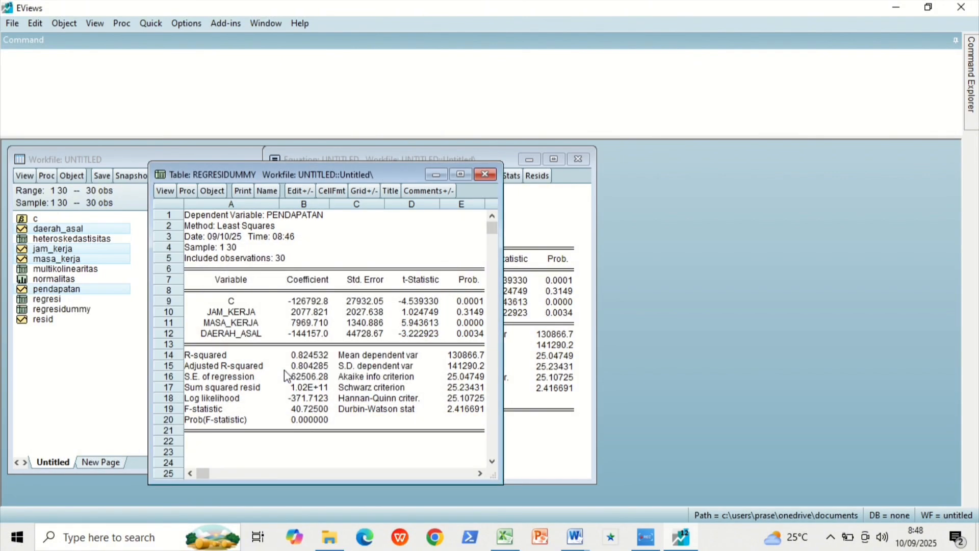
{"action": "left_click", "coordinate": [485, 175]}
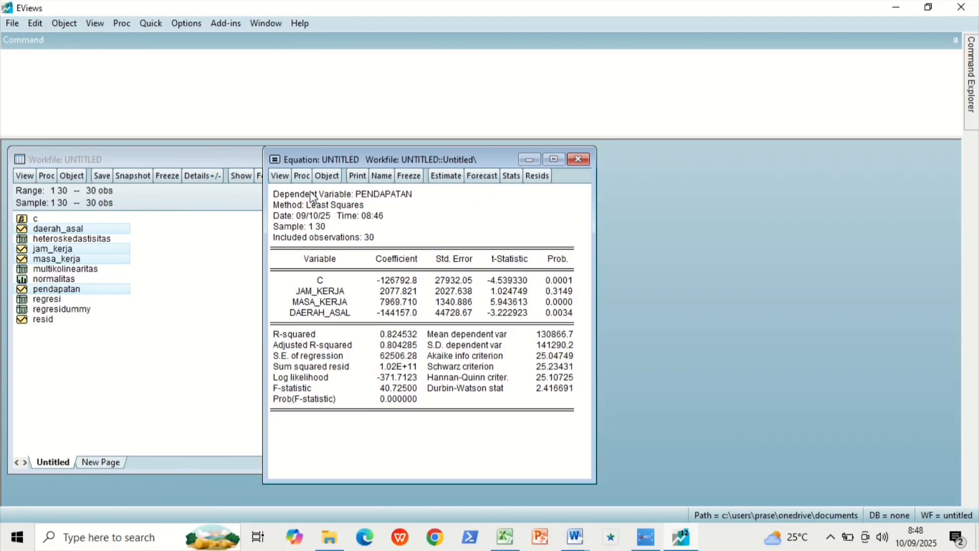
Display the equation's representations and highlight the regression equation under Substituted Coefficients.
{"action": "left_click", "coordinate": [281, 179]}
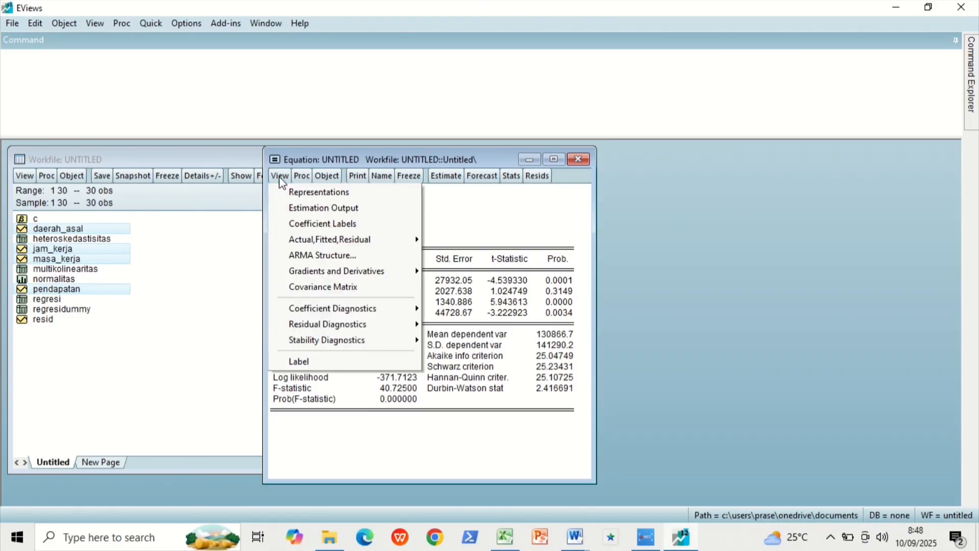
{"action": "left_click", "coordinate": [317, 200]}
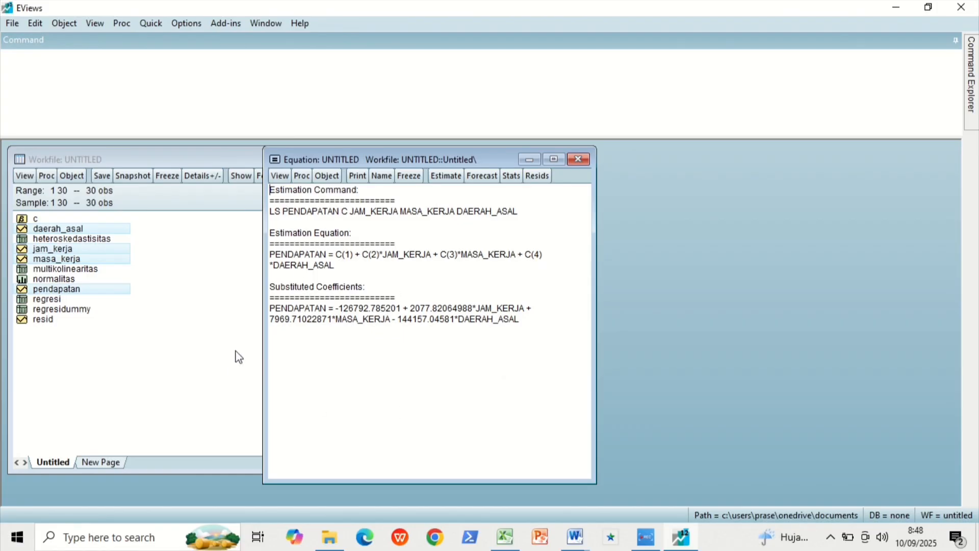
{"action": "left_click_drag", "start_coordinate": [272, 310], "coordinate": [525, 331]}
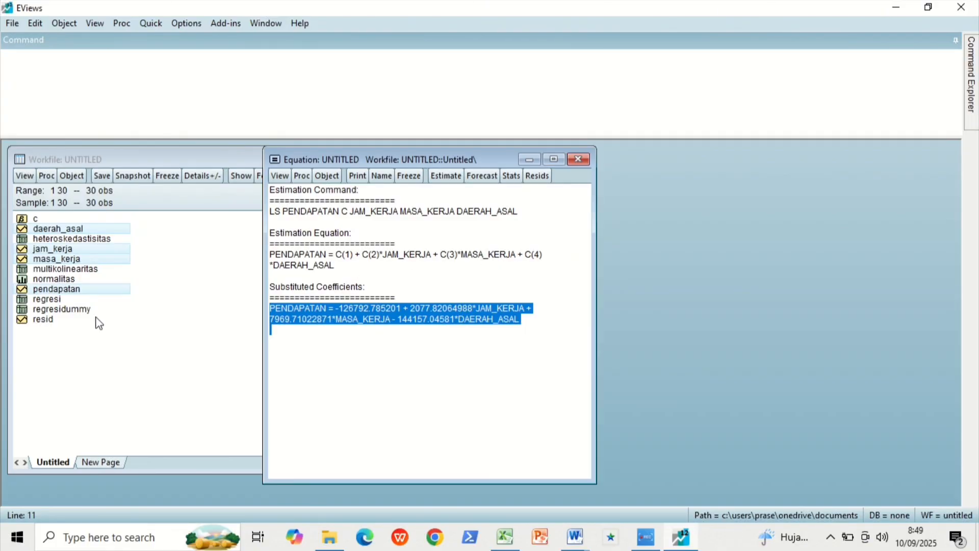
Open the saved regresidummy table from the workfile.
{"action": "double_click", "coordinate": [73, 309]}
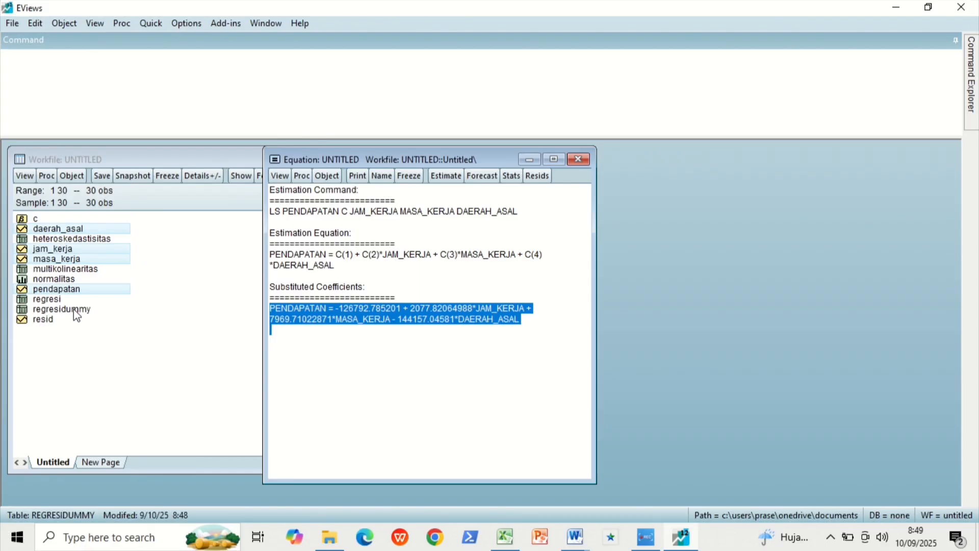